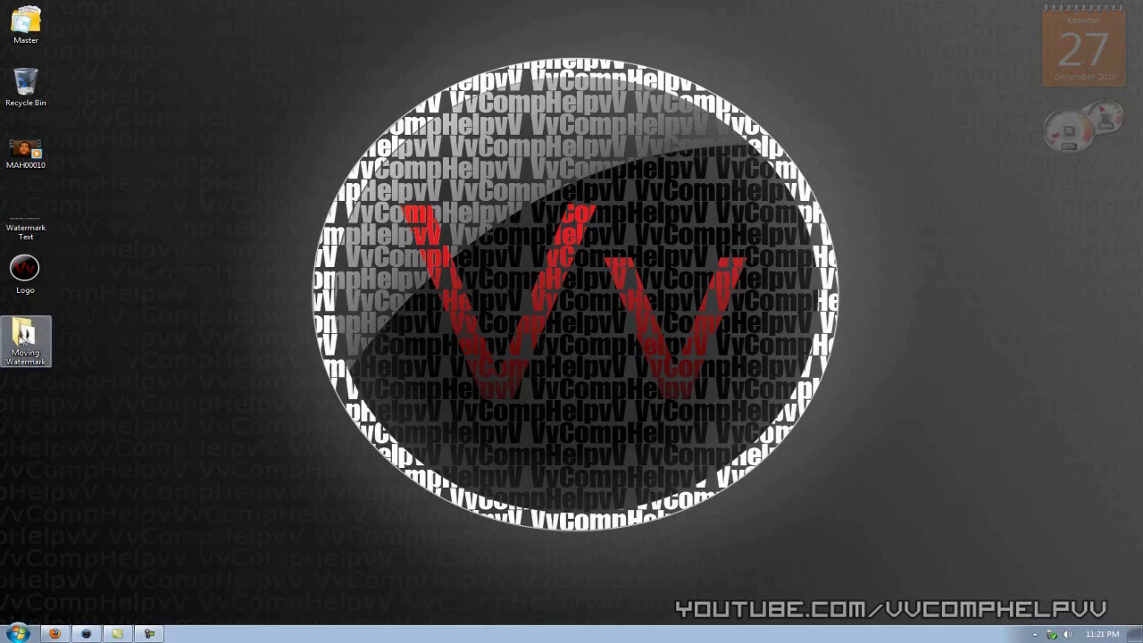
Look through the PNG frames in the Moving Watermark folder and close the folder window.
drag(541, 154, 394, 72)
click(416, 179)
scroll(500, 170, down, 8)
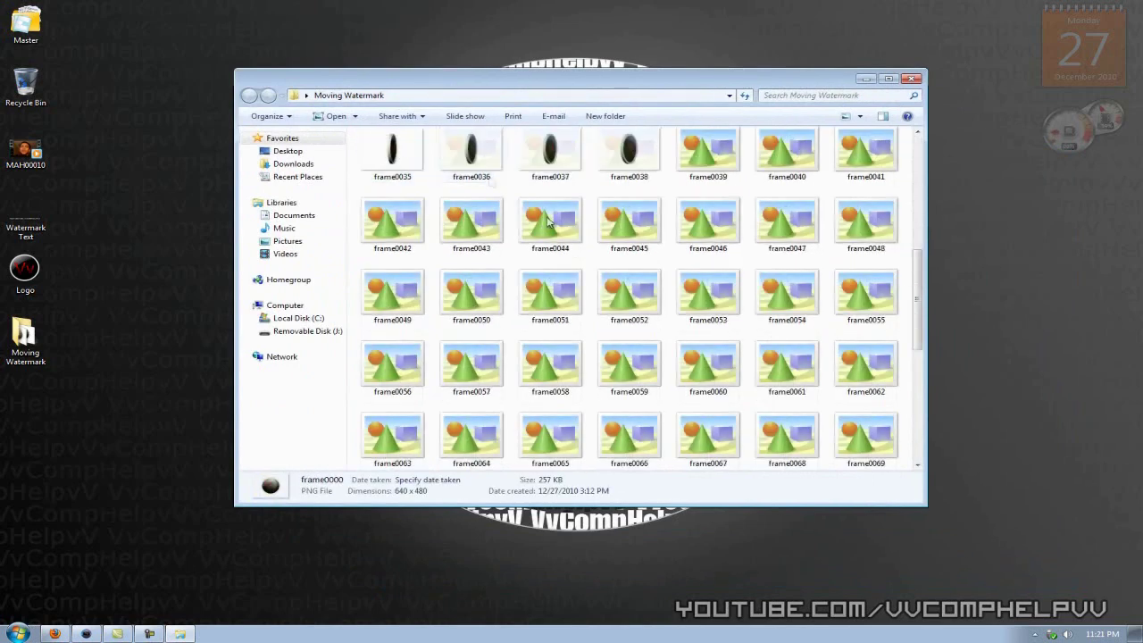
scroll(643, 299, down, 5)
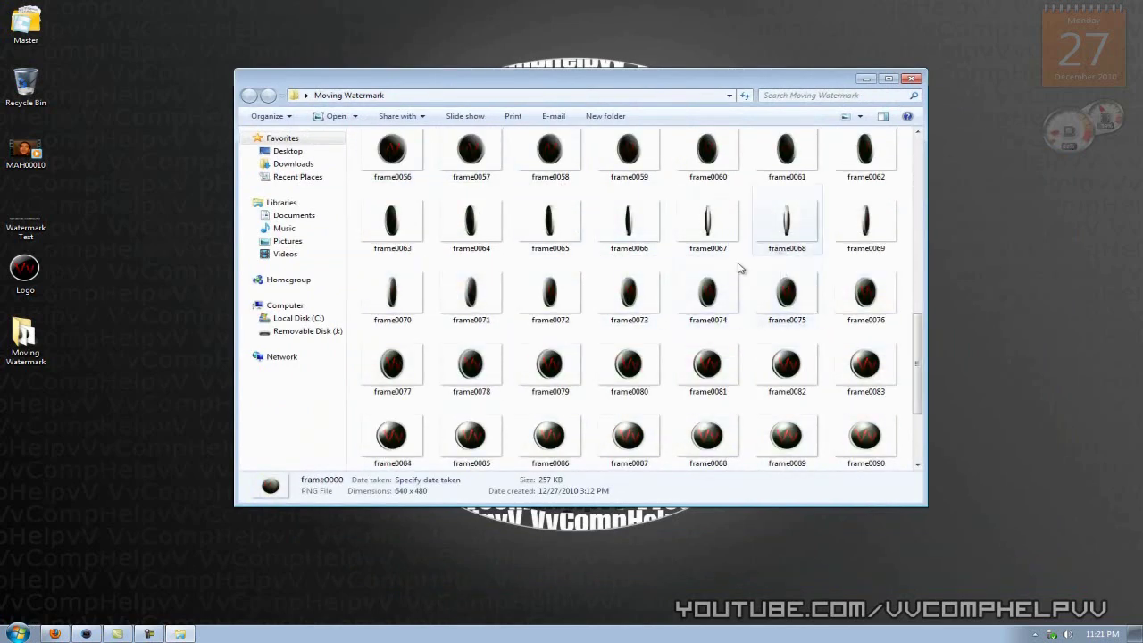
click(911, 78)
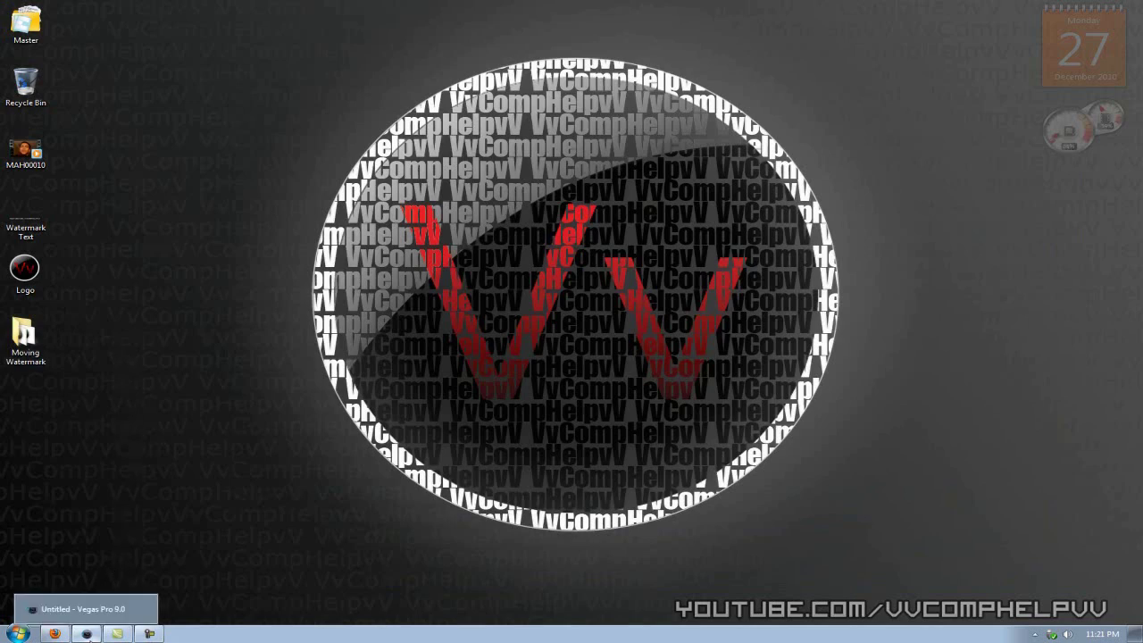
Switch to Vegas Pro, widen the project media area and move the window clear of the desktop icons.
click(93, 634)
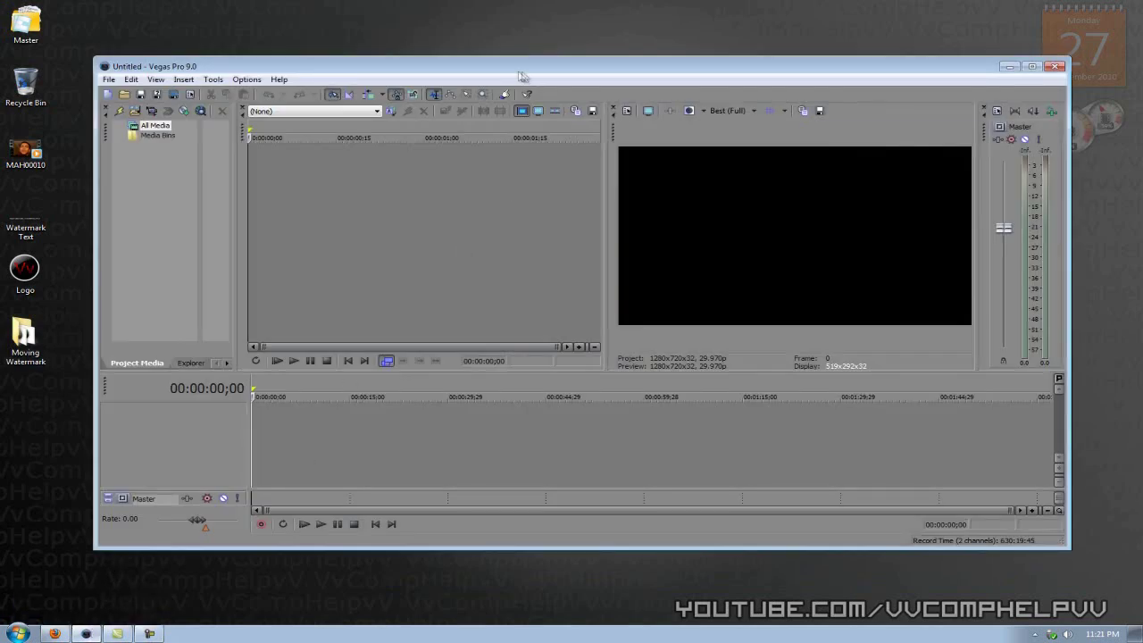
drag(234, 156, 368, 161)
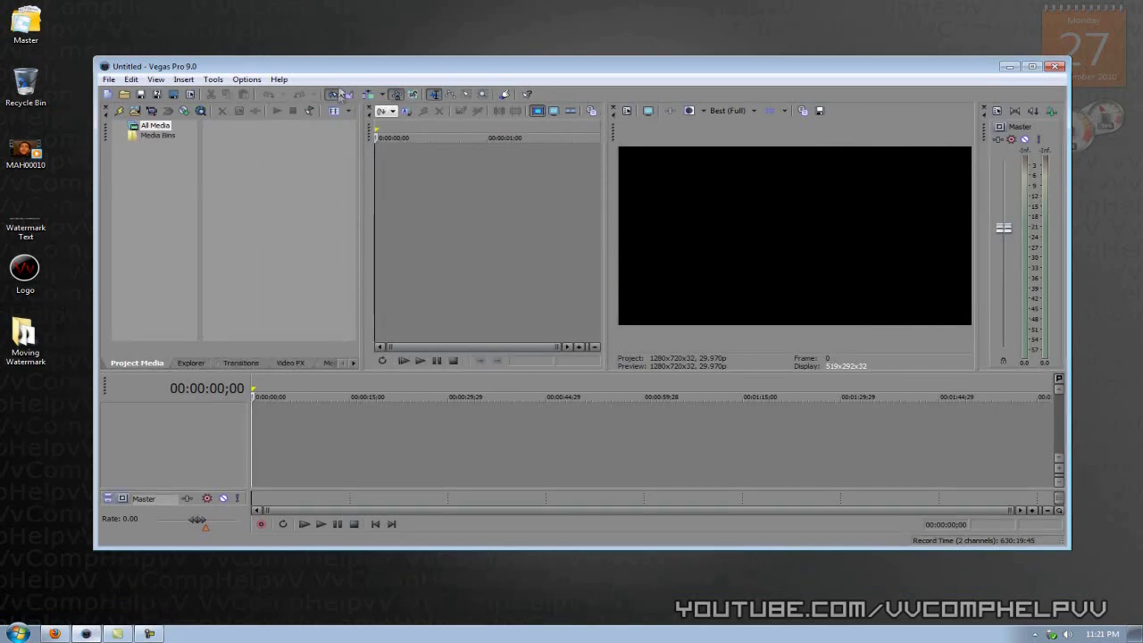
drag(346, 70, 398, 65)
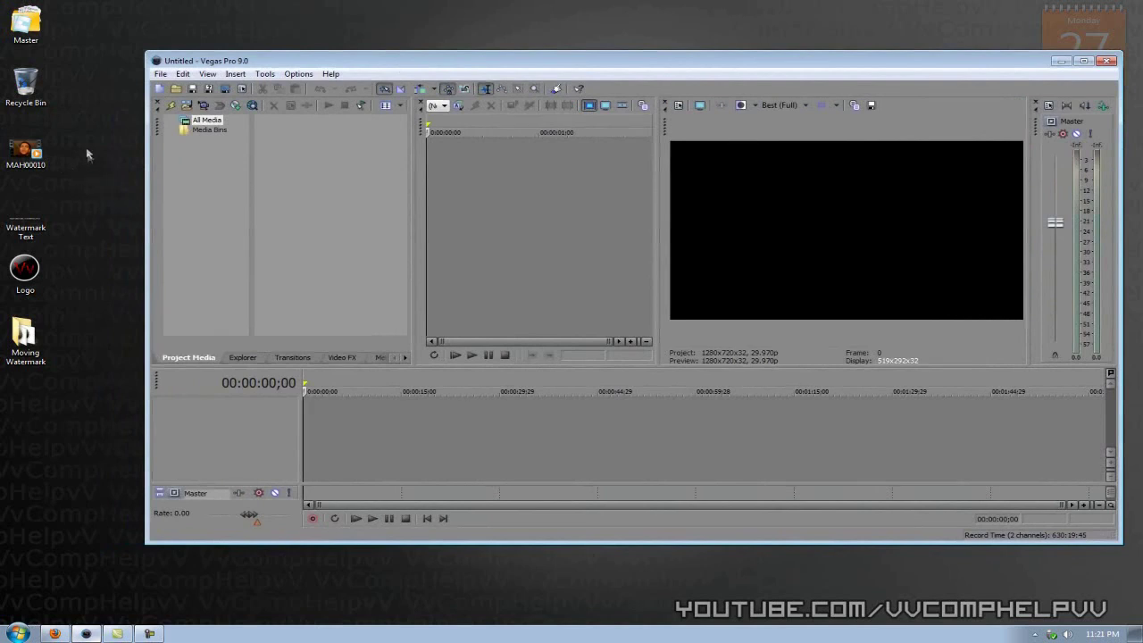
Add the MAH00010, Watermark Text and Logo files from the desktop to the project media.
click(27, 151)
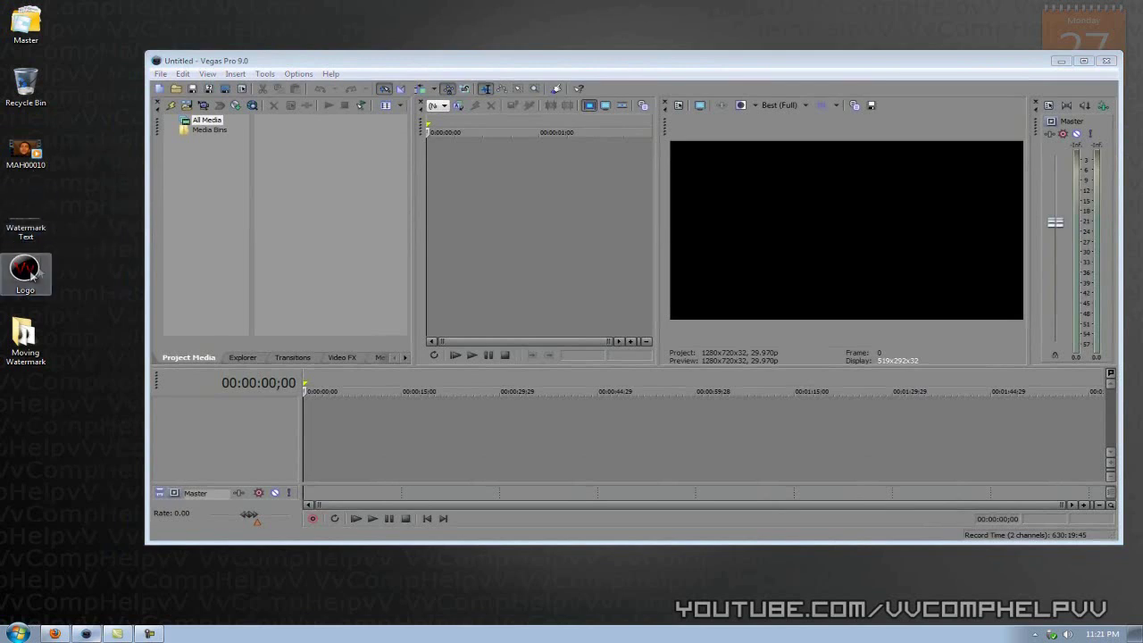
drag(62, 152, 313, 257)
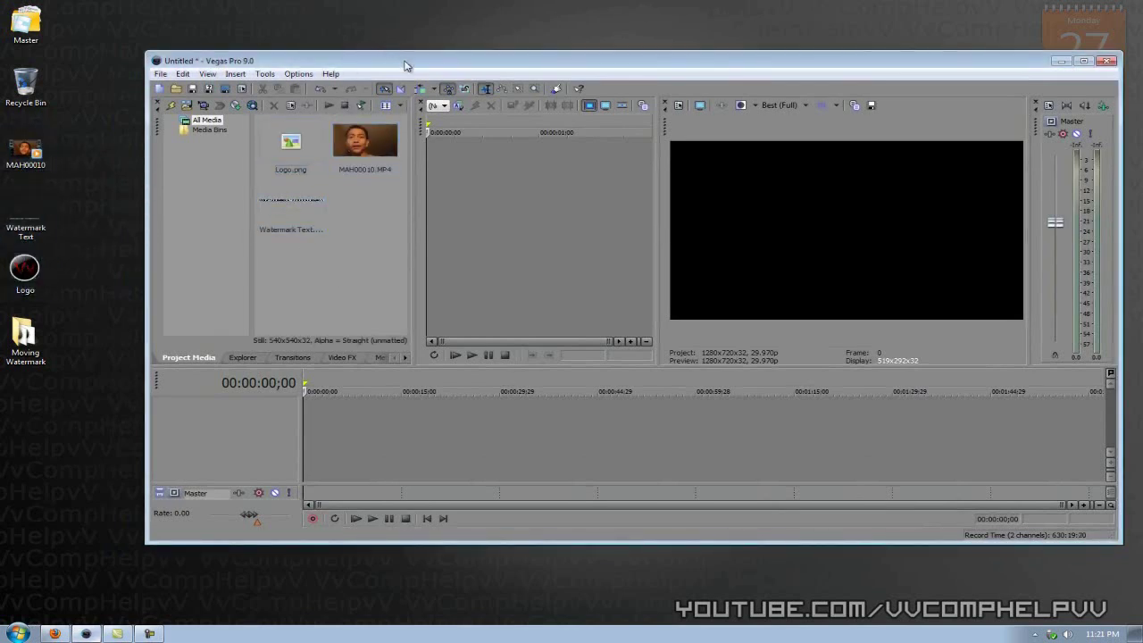
drag(404, 66, 431, 69)
Import the Moving Watermark frames from frame0000 as a still image sequence with range 0 to 100, accepting the default properties.
drag(25, 335, 341, 281)
click(188, 77)
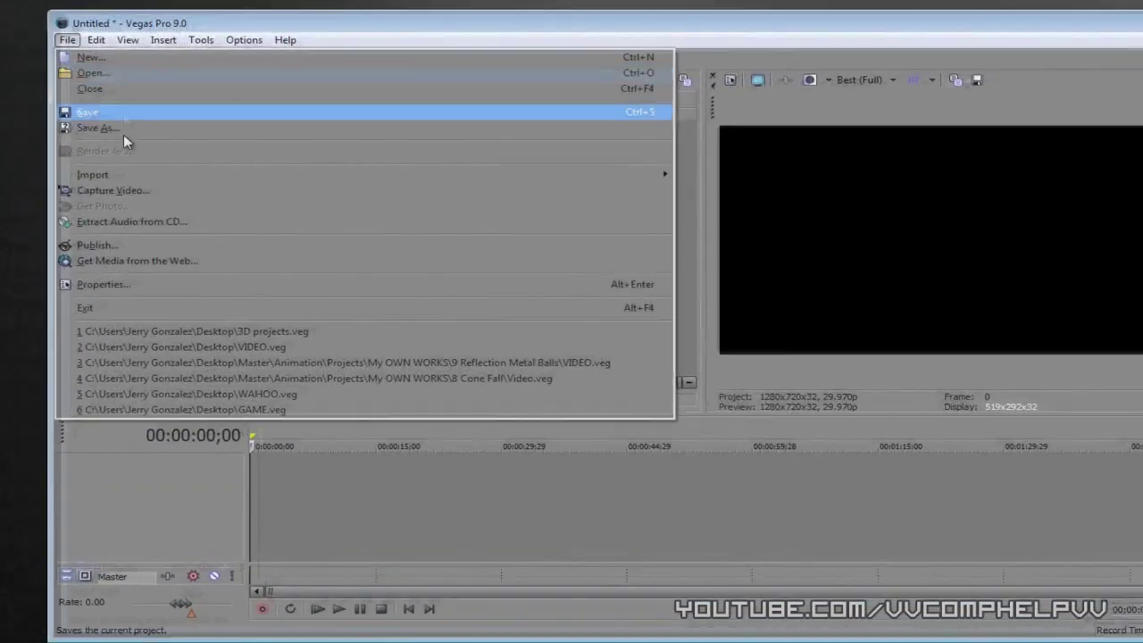
mouse_move(207, 181)
click(704, 179)
click(468, 194)
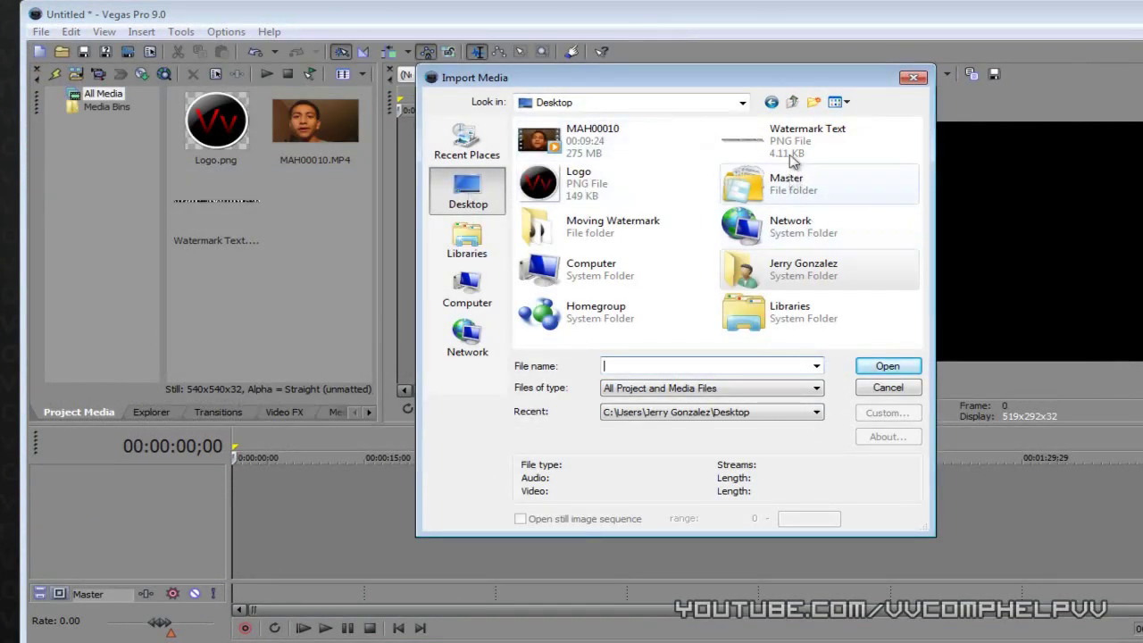
double_click(596, 230)
click(579, 179)
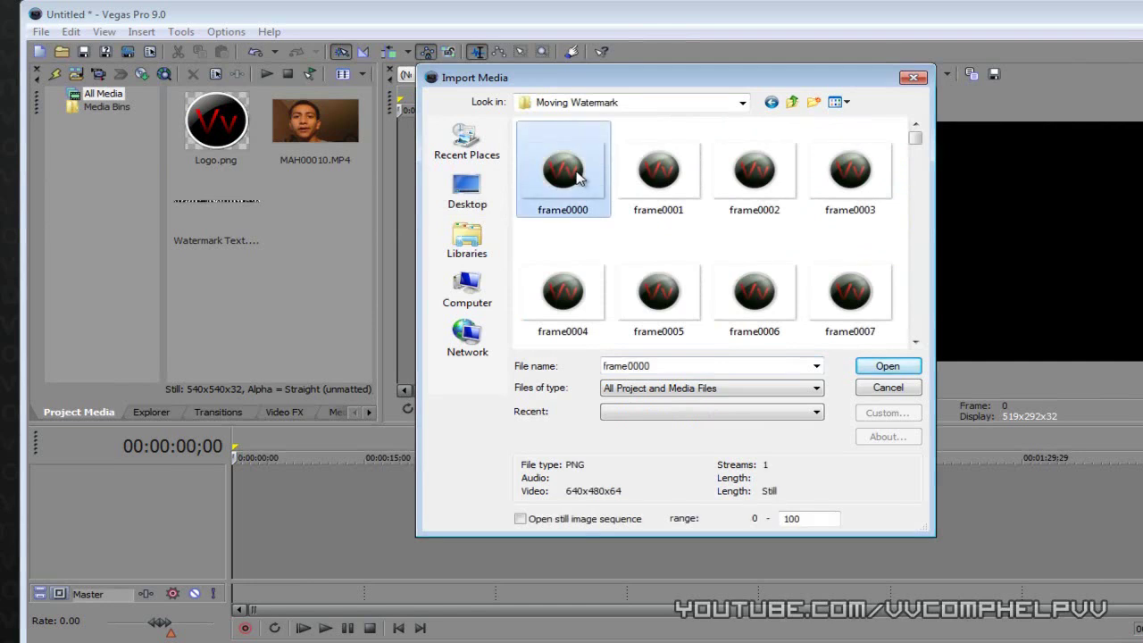
click(521, 519)
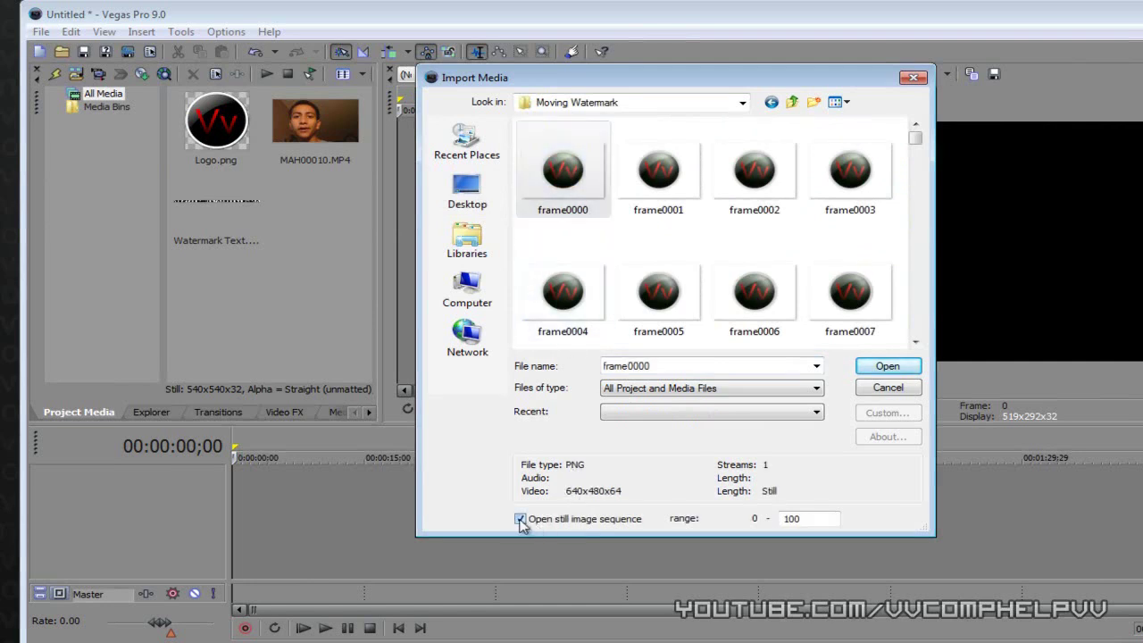
click(884, 367)
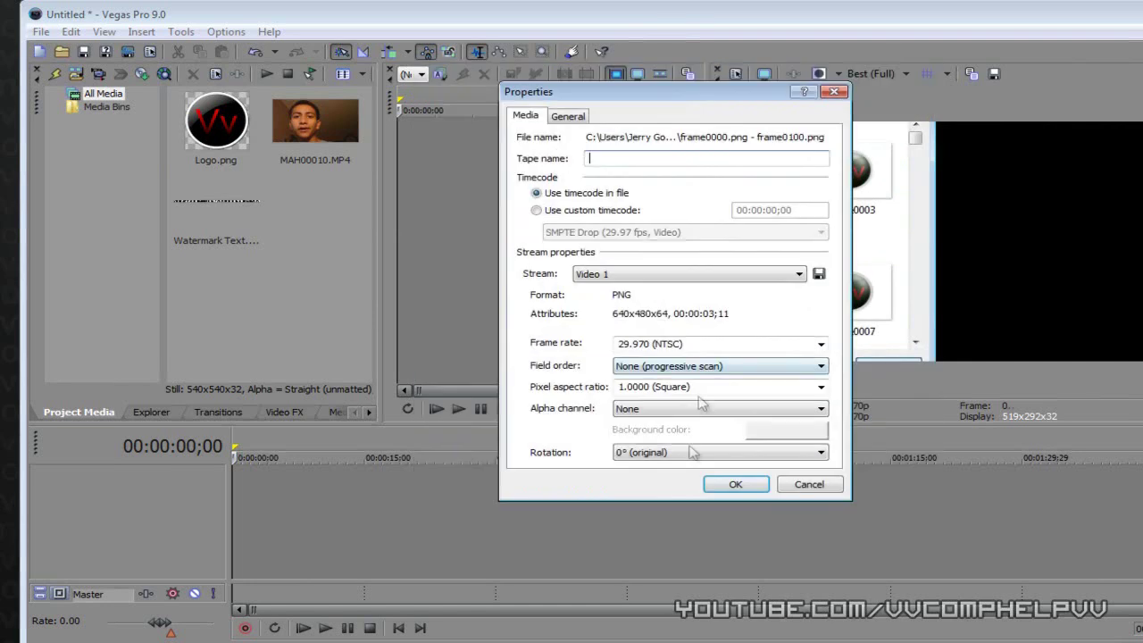
click(730, 484)
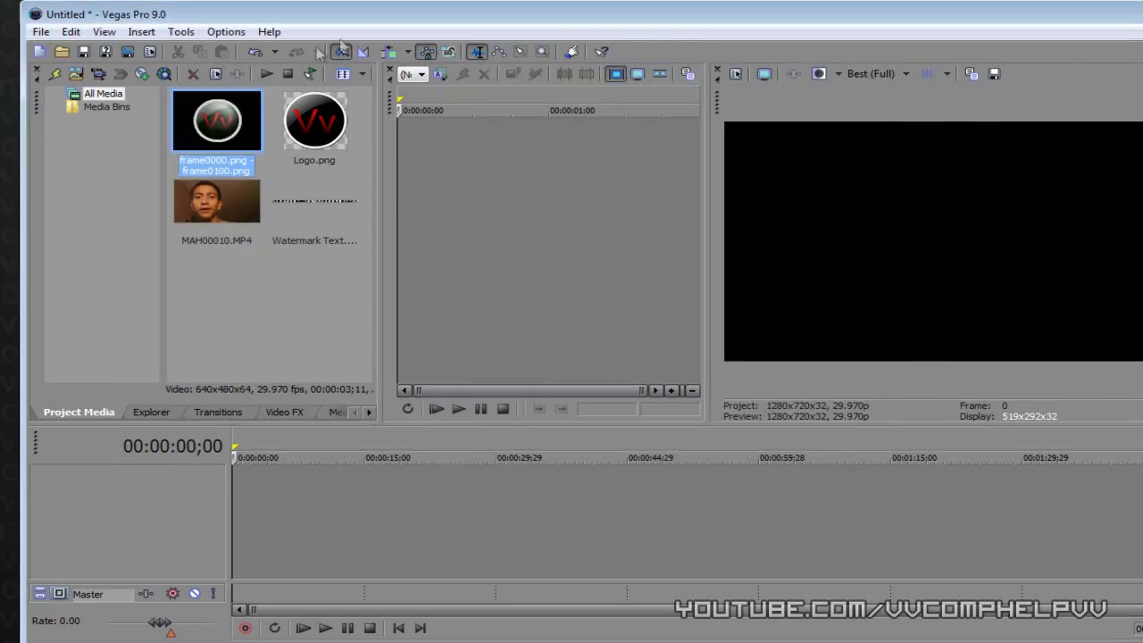
Toggle the video preview's Adjust Size and Quality for Optimal Playback option.
click(323, 134)
click(322, 198)
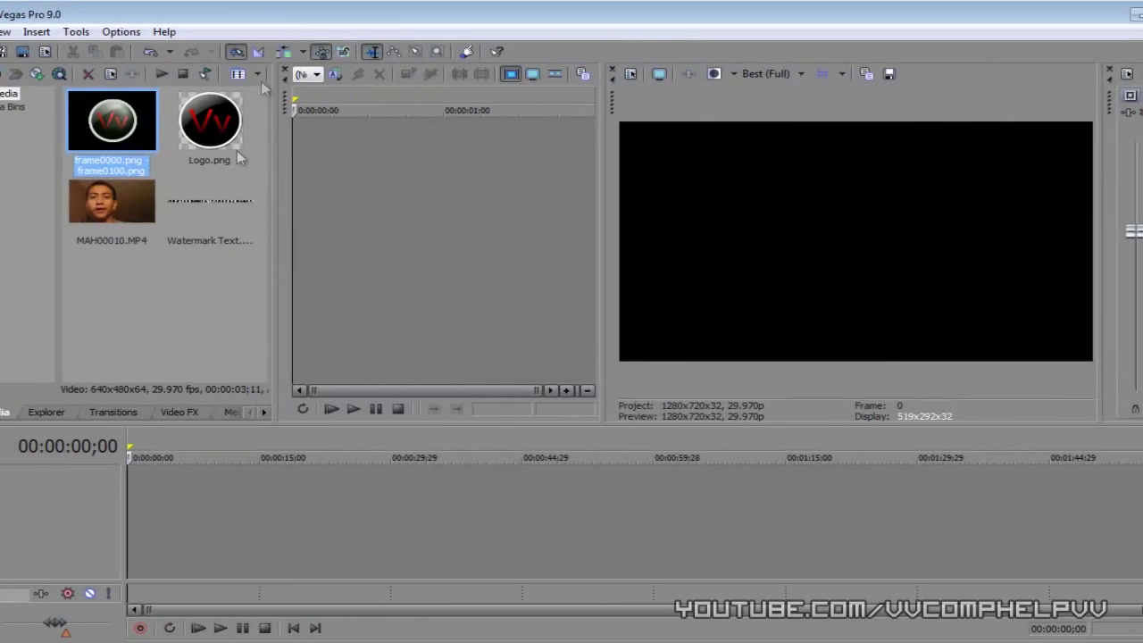
right_click(881, 76)
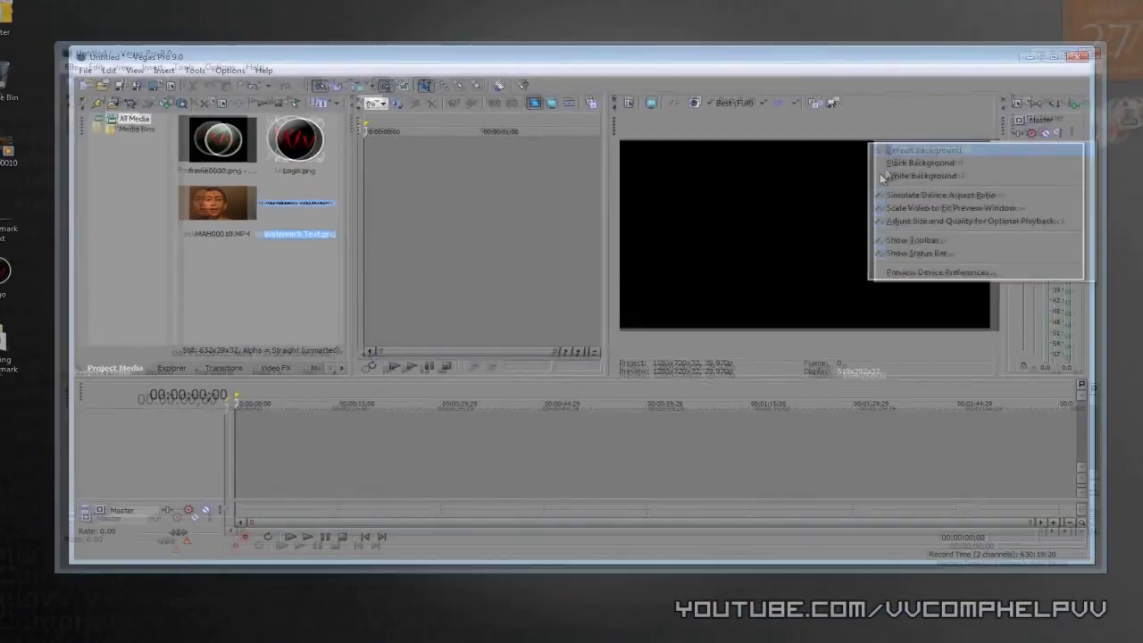
click(982, 223)
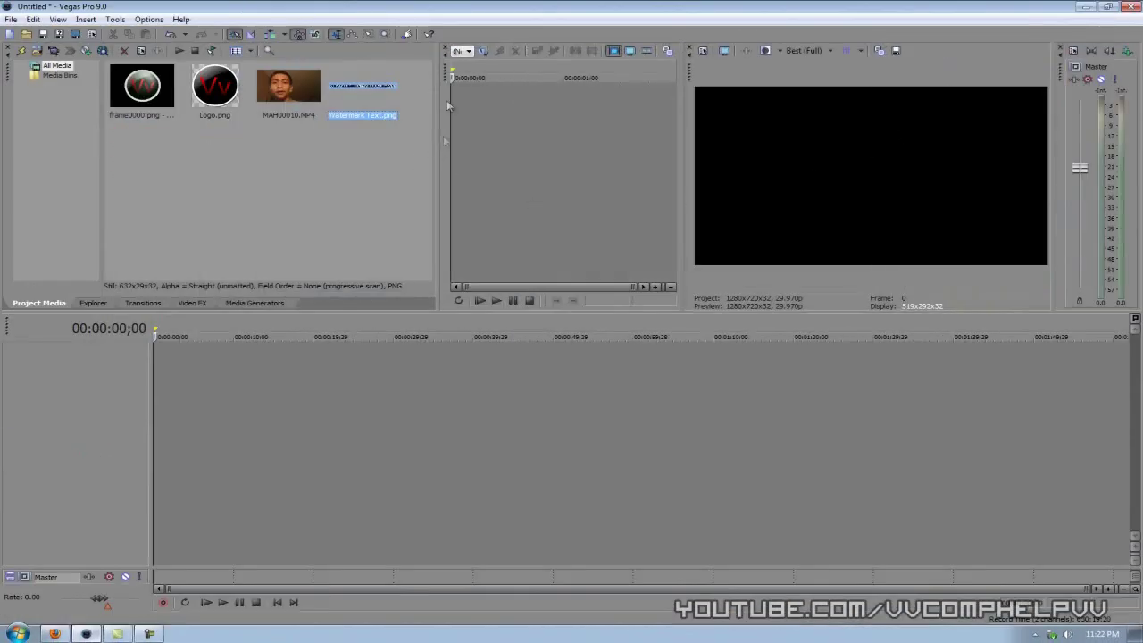
Close the trimmer and enlarge the video preview by widening it and giving the upper area more height.
click(447, 50)
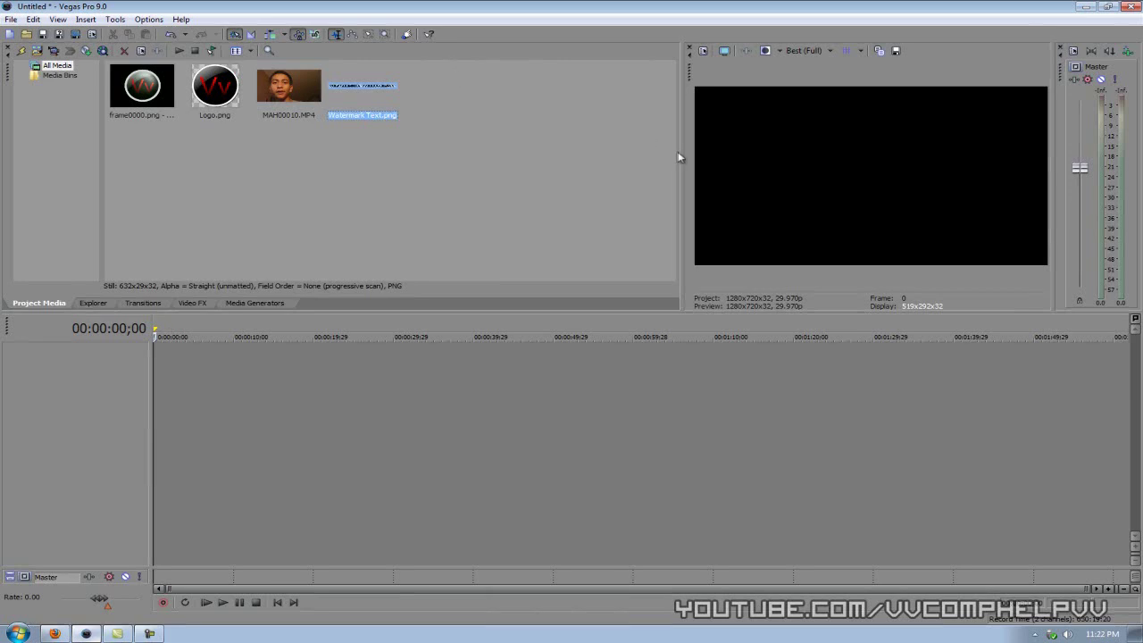
drag(676, 152, 491, 155)
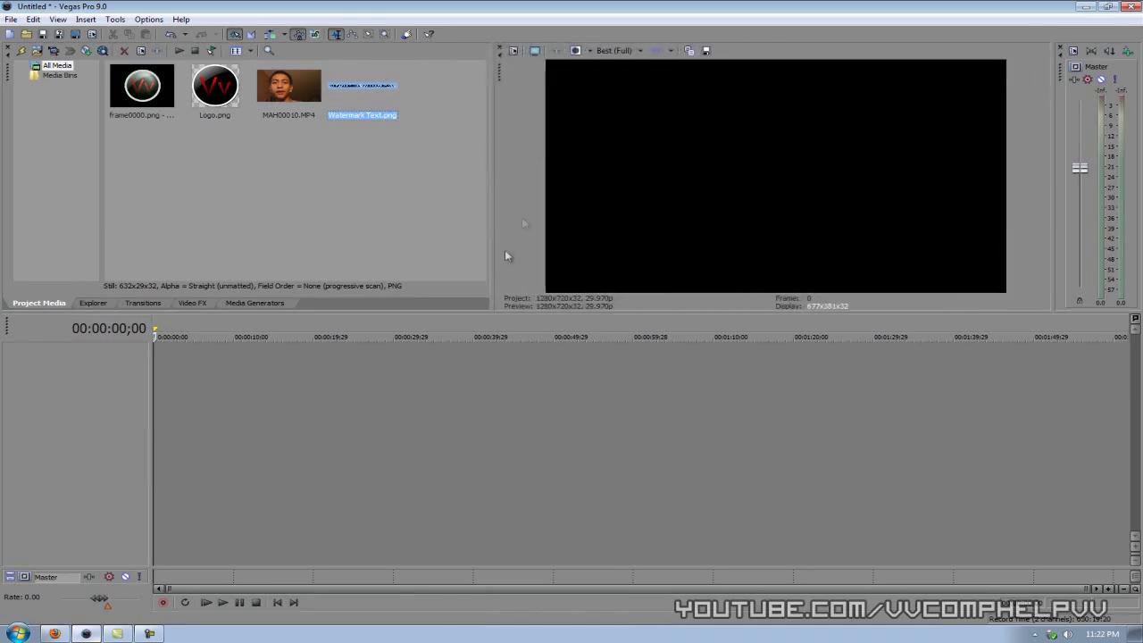
drag(421, 312, 421, 381)
click(349, 263)
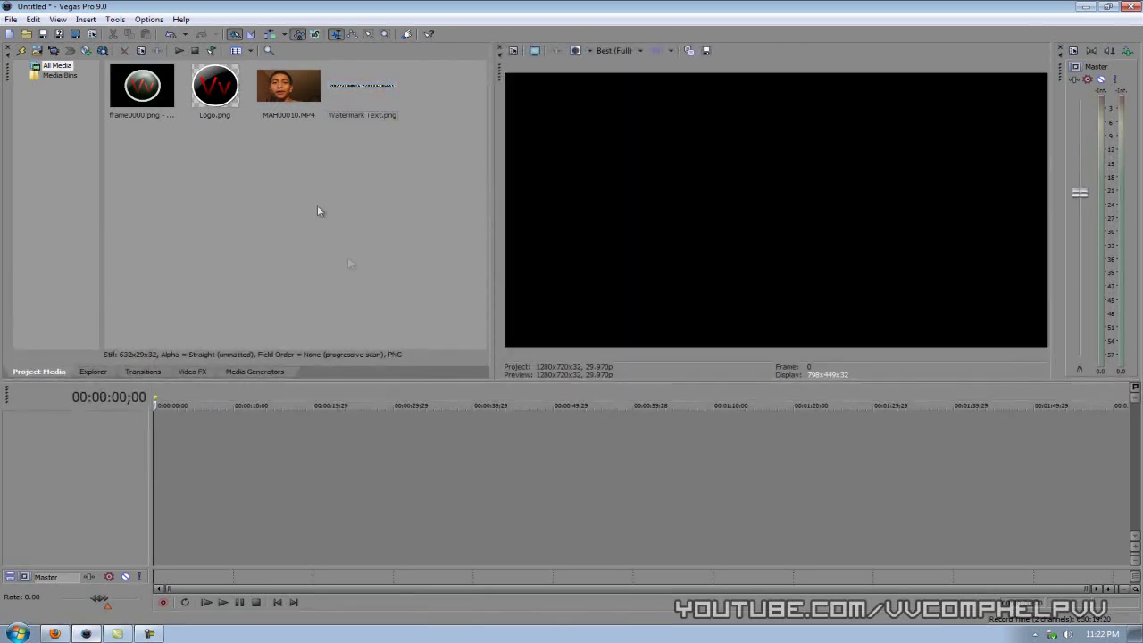
Add MAH00010.MP4 to the timeline and lower its audio track volume to -Inf.
double_click(291, 93)
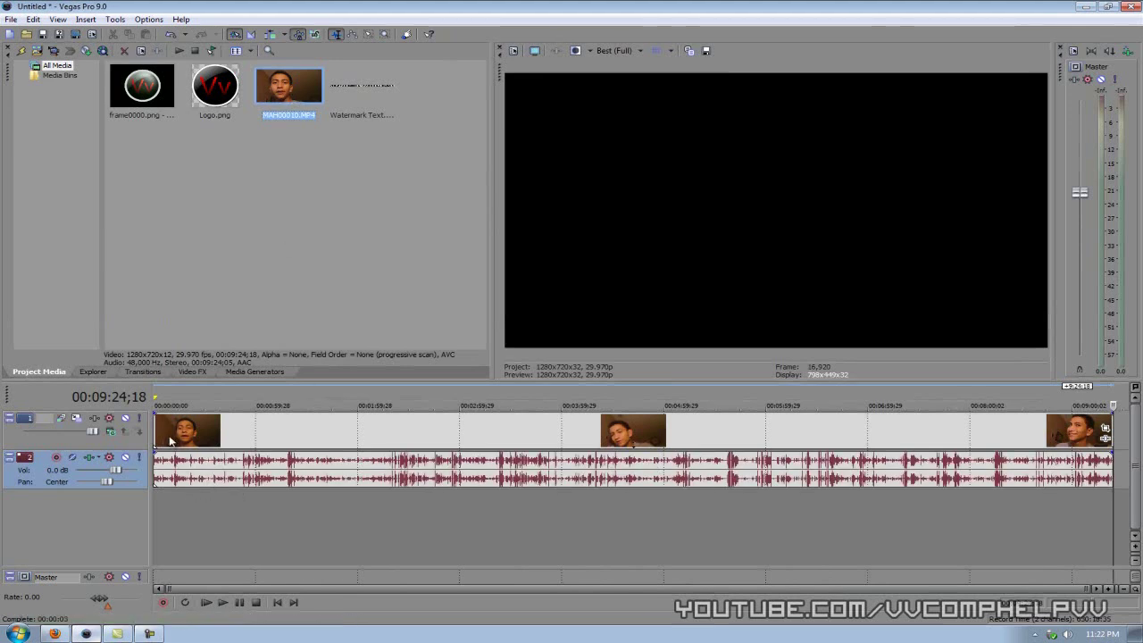
drag(128, 470, 76, 470)
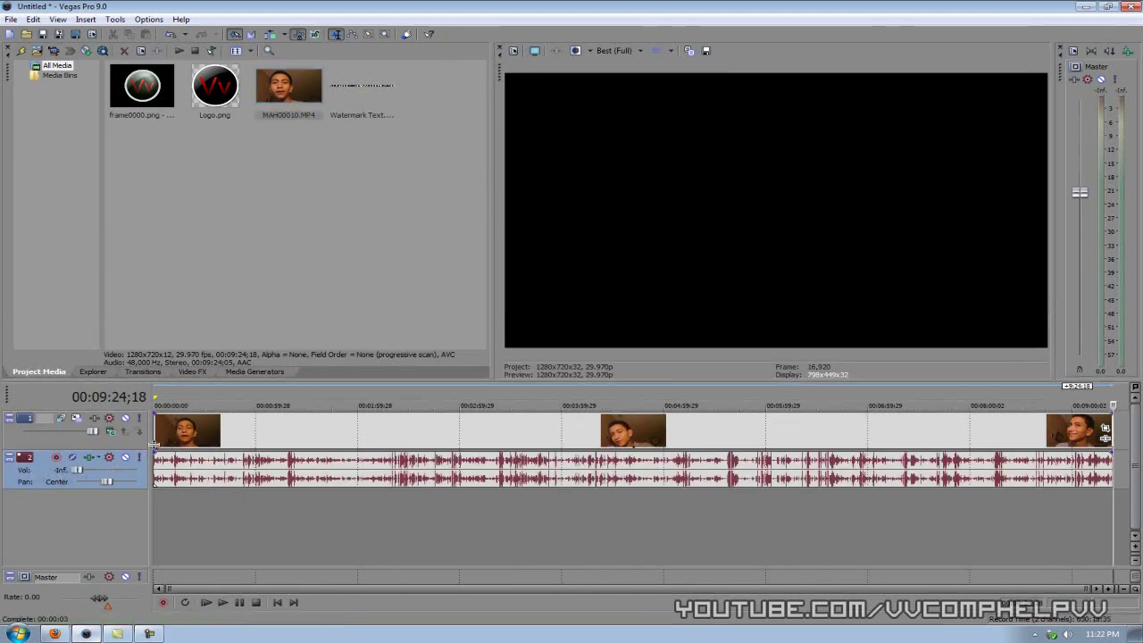
click(200, 431)
drag(237, 432, 204, 486)
Play the first few seconds of the video from the start, pause it and return to the beginning.
click(277, 602)
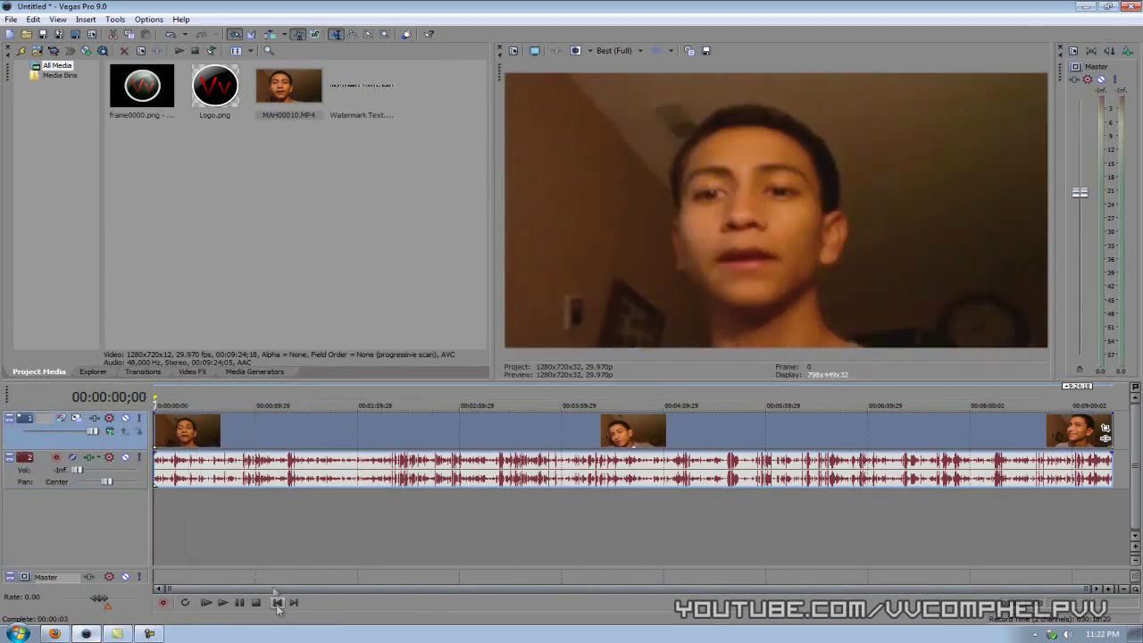
click(222, 602)
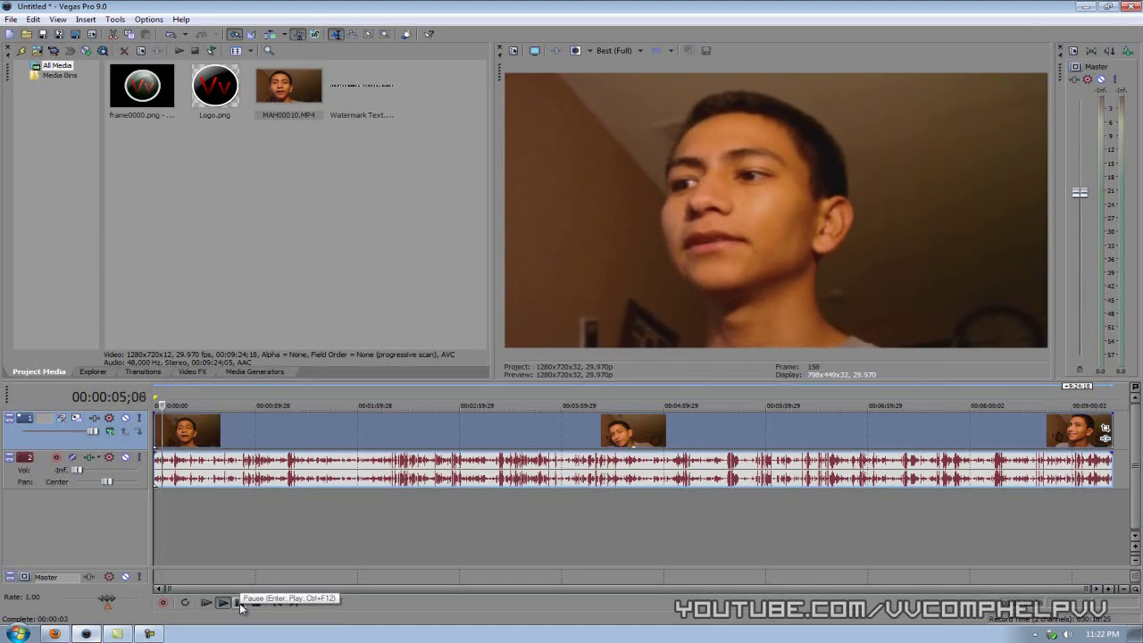
click(239, 604)
click(276, 603)
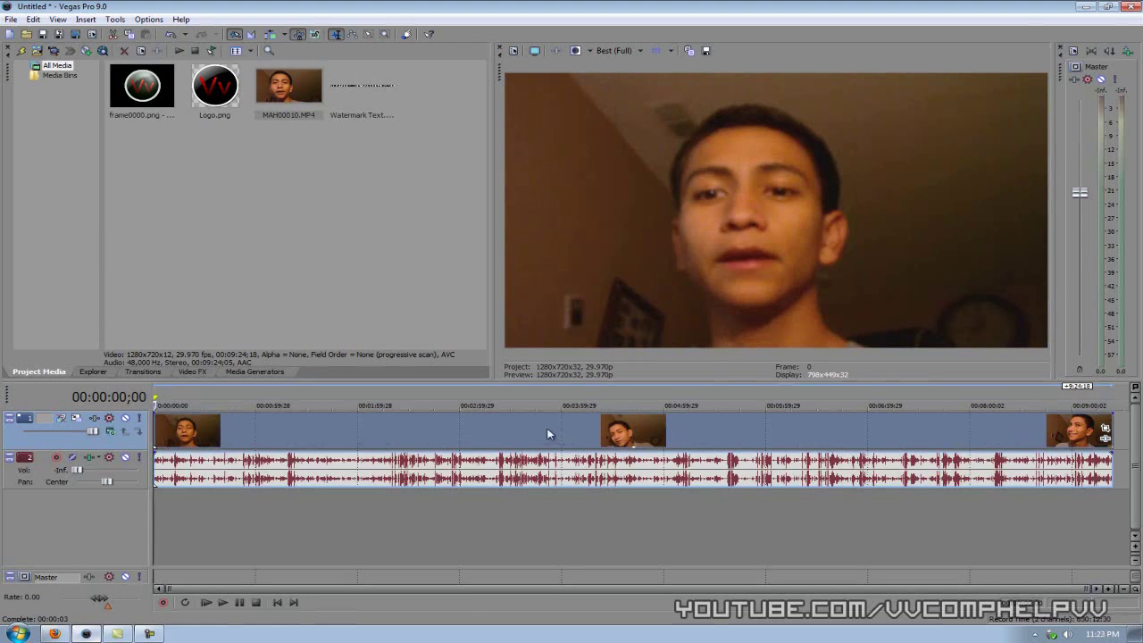
Move the video clip to a new track below the audio and place Watermark Text.png at the start of the top track.
drag(546, 435, 410, 512)
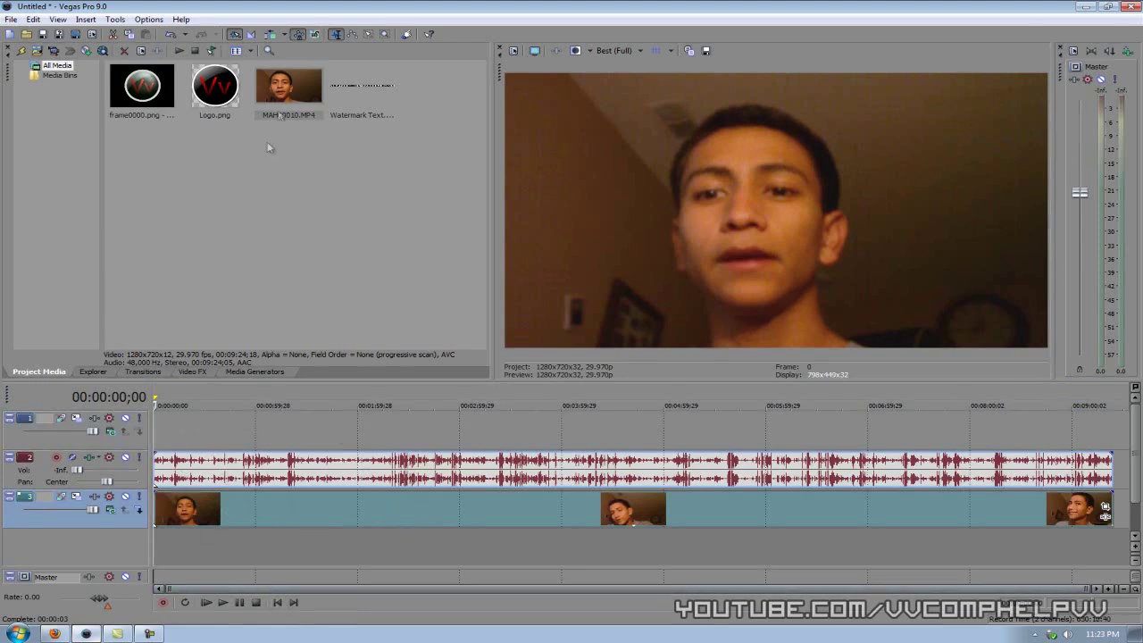
click(359, 101)
drag(370, 94, 140, 454)
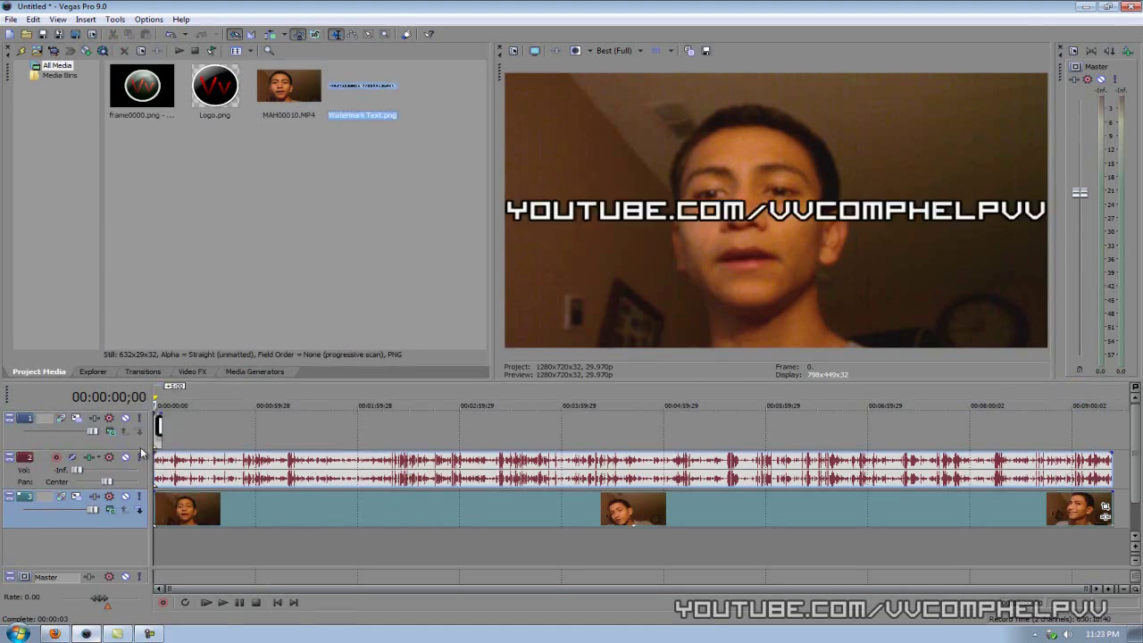
click(58, 447)
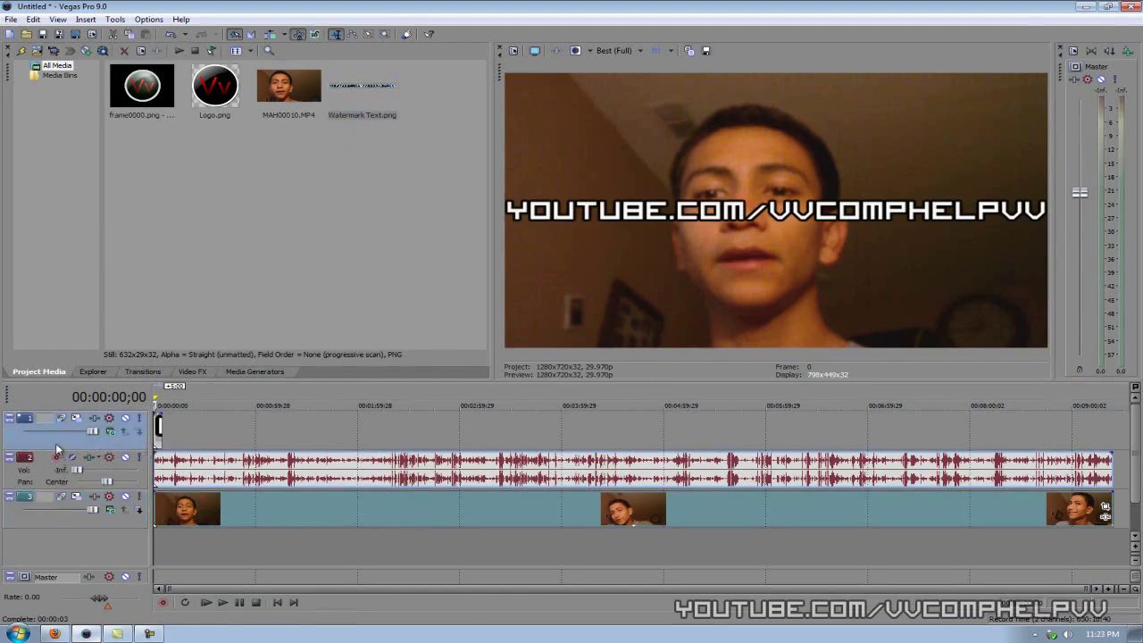
click(46, 475)
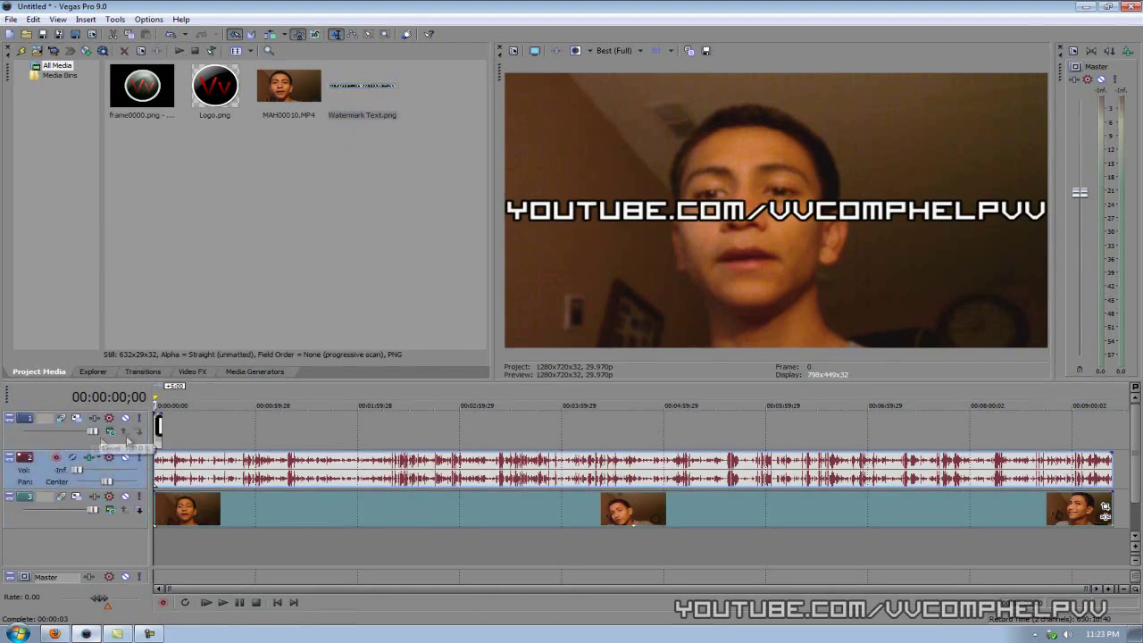
click(77, 444)
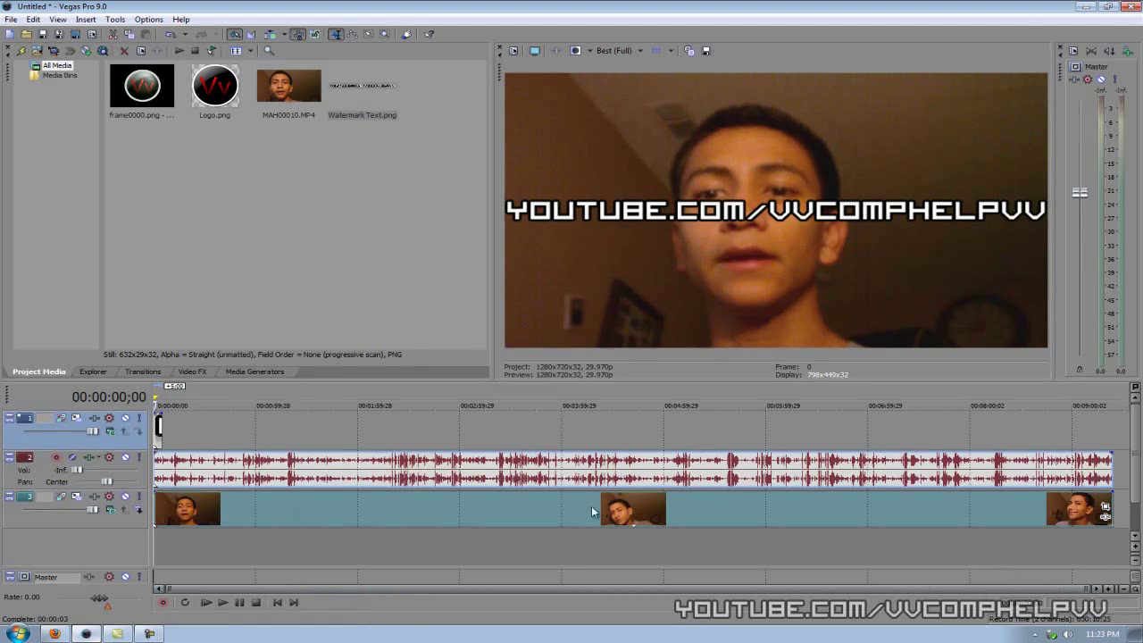
Play the first seconds with the watermark text overlaid, pause and return to the start.
click(223, 600)
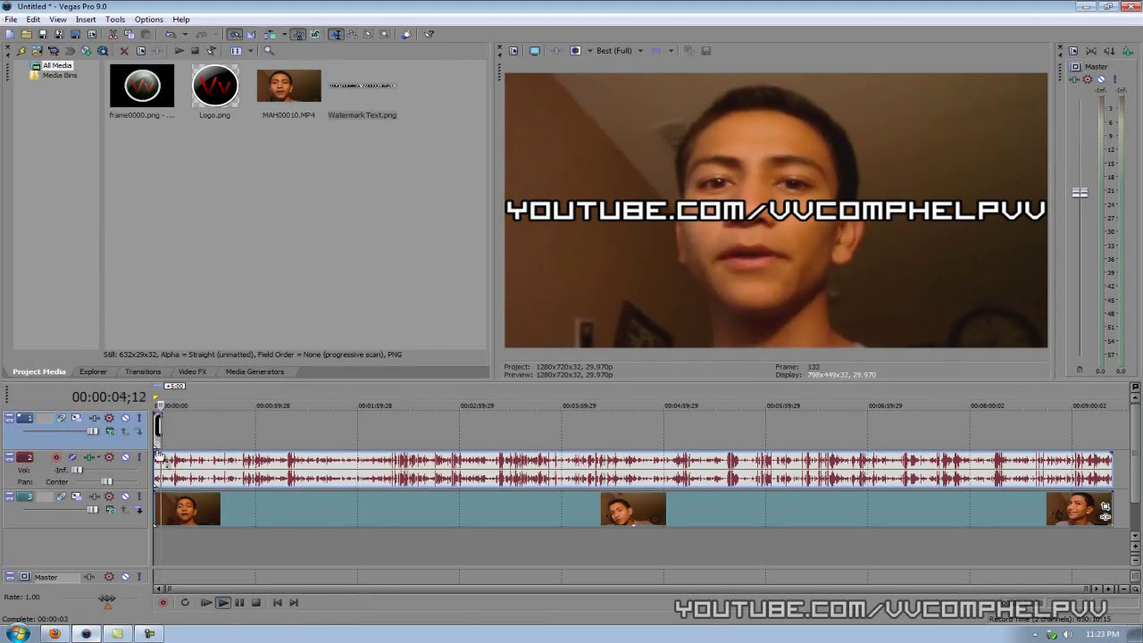
click(240, 602)
click(276, 602)
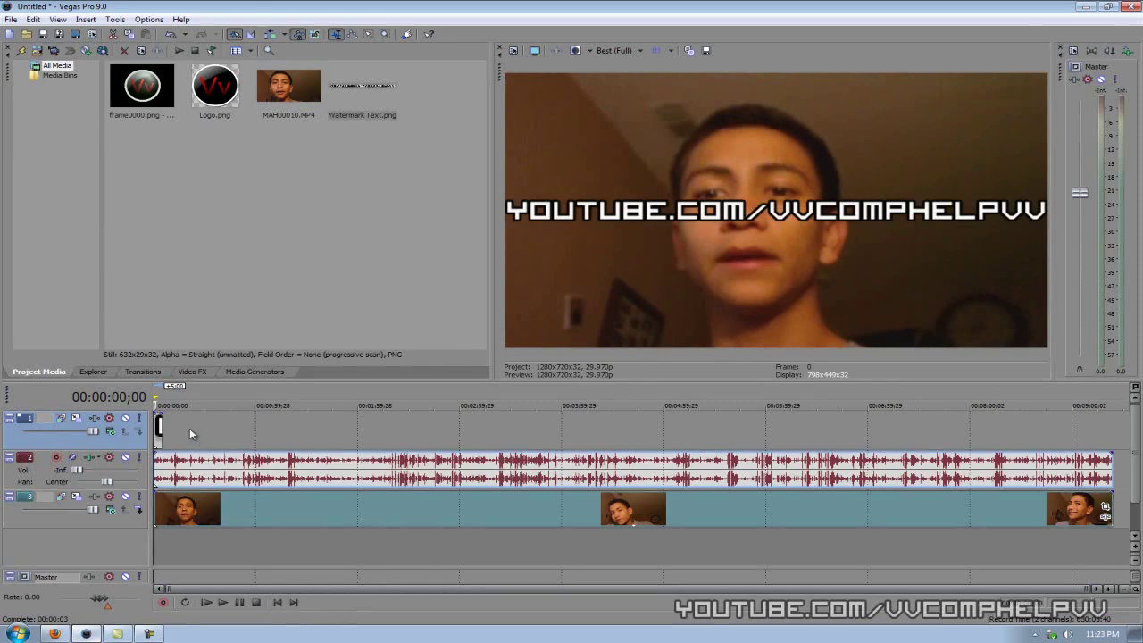
Extend the watermark text clip on the top track to the end of the video.
scroll(165, 430, up, 5)
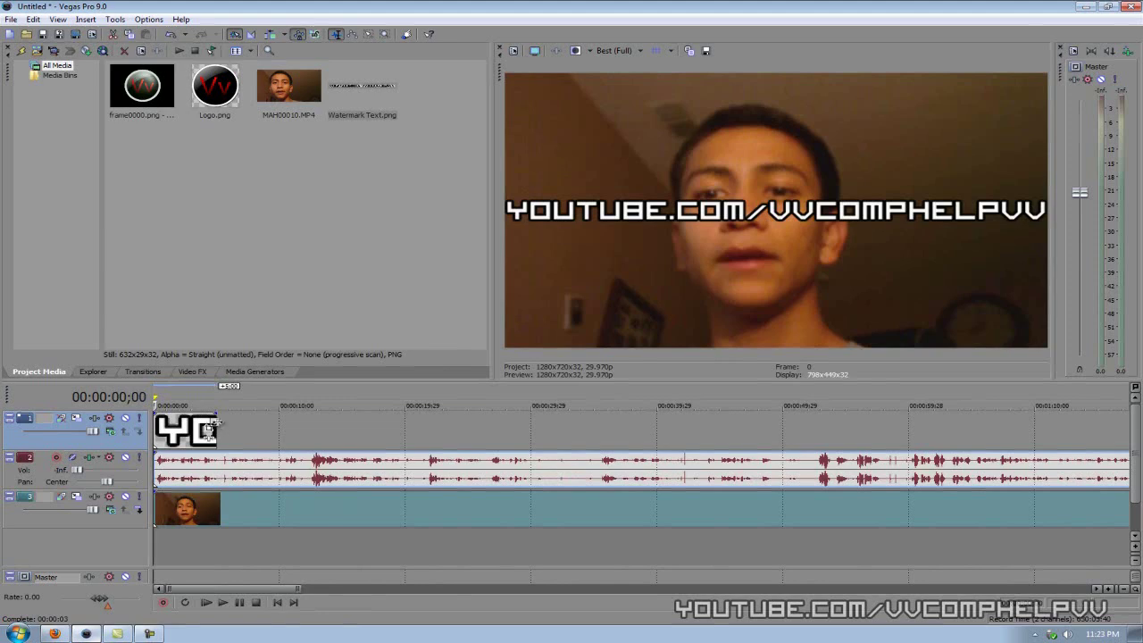
scroll(166, 425, down, 5)
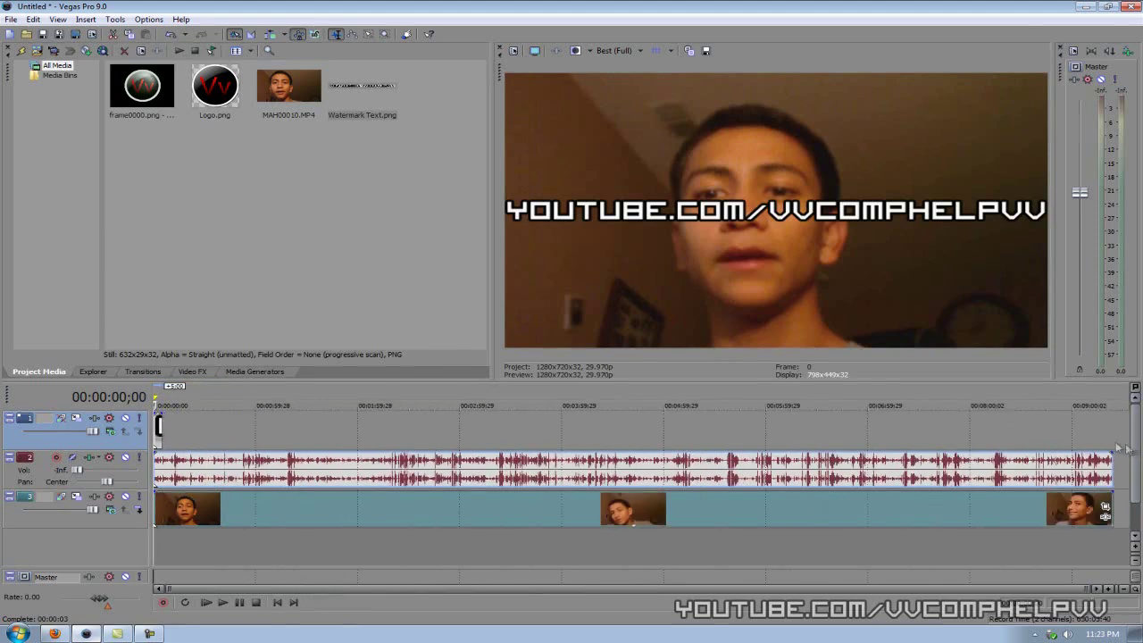
drag(161, 426, 1112, 435)
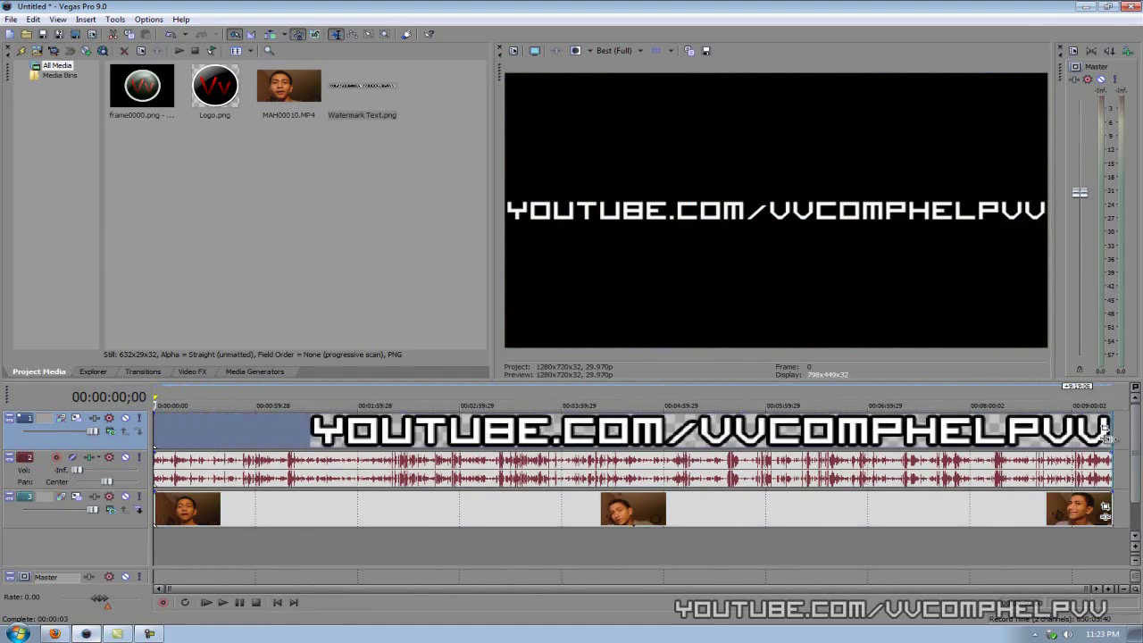
Check the watermark text over the video at several points along the timeline, ending back at the start.
click(325, 432)
click(445, 436)
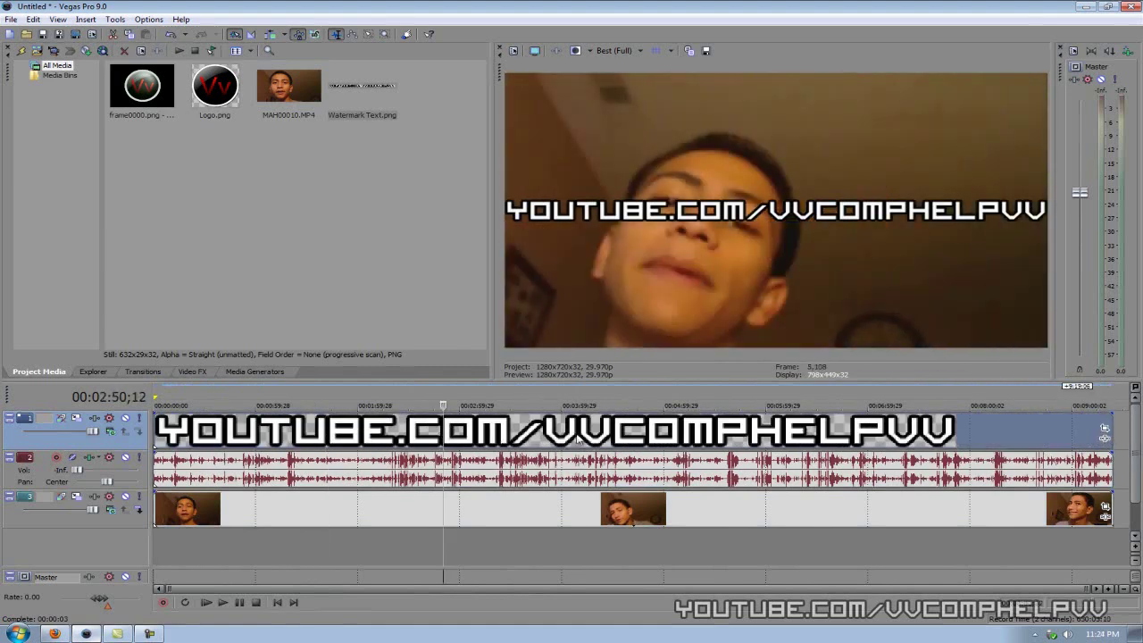
click(777, 434)
click(936, 435)
click(1061, 438)
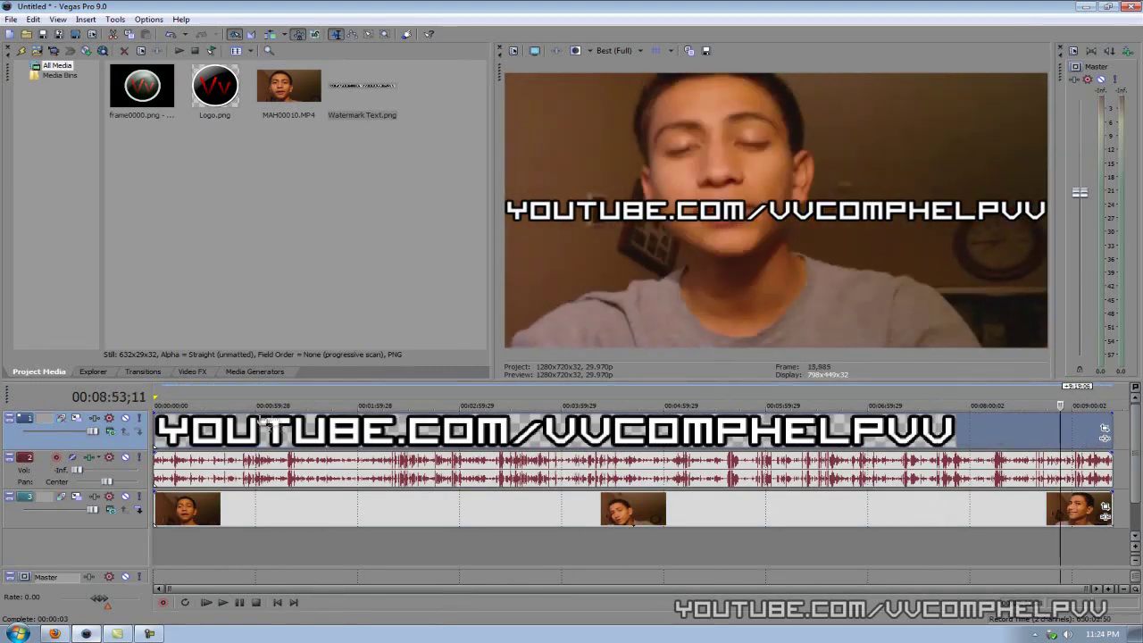
click(156, 433)
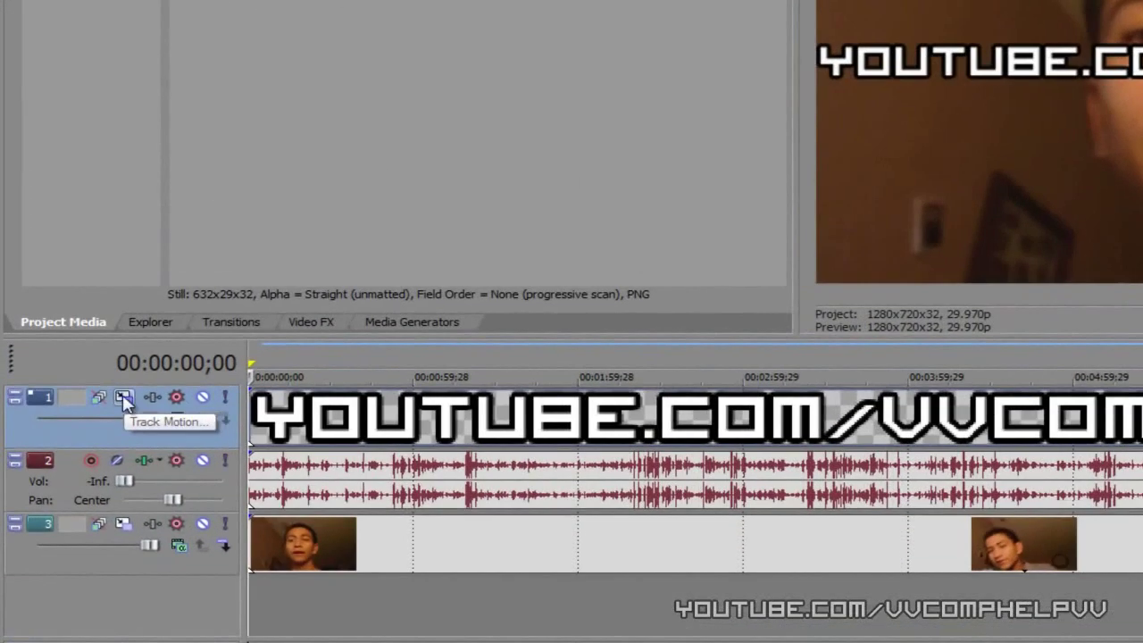
Use Track Motion to shrink the watermark text and place it in the video's lower-right corner, and briefly play the result from the start.
click(123, 396)
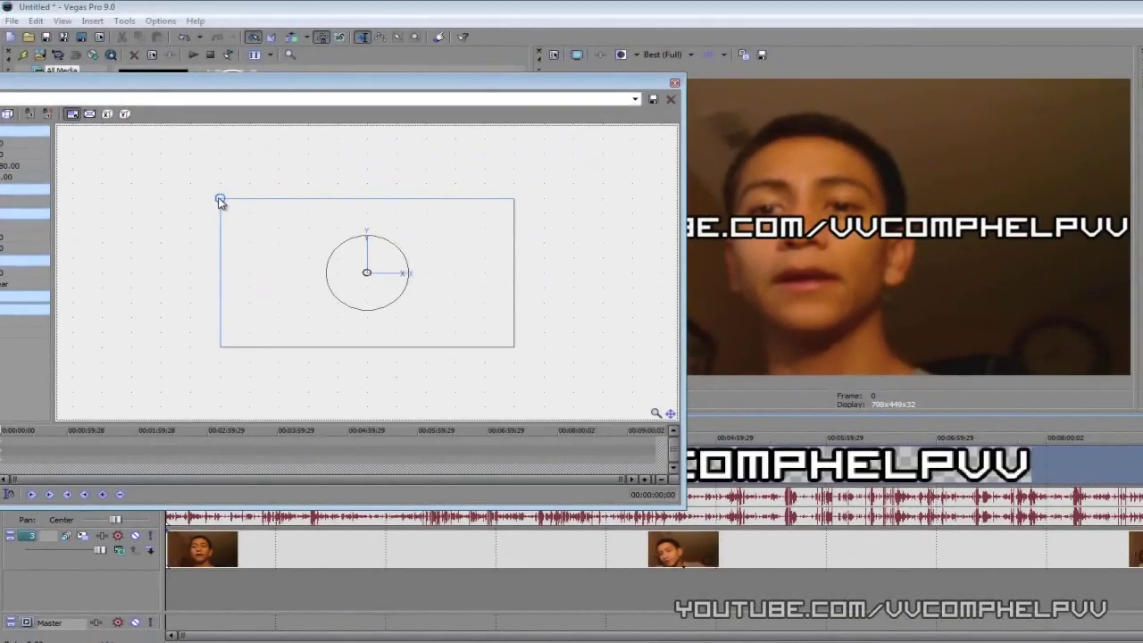
drag(221, 201, 349, 289)
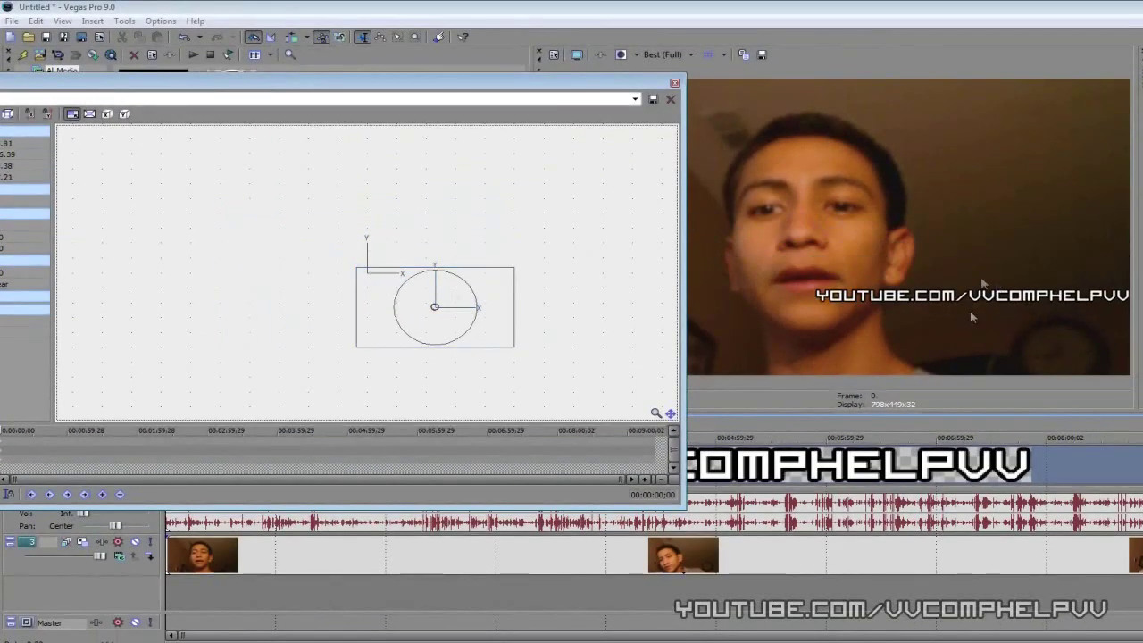
drag(559, 93, 375, 78)
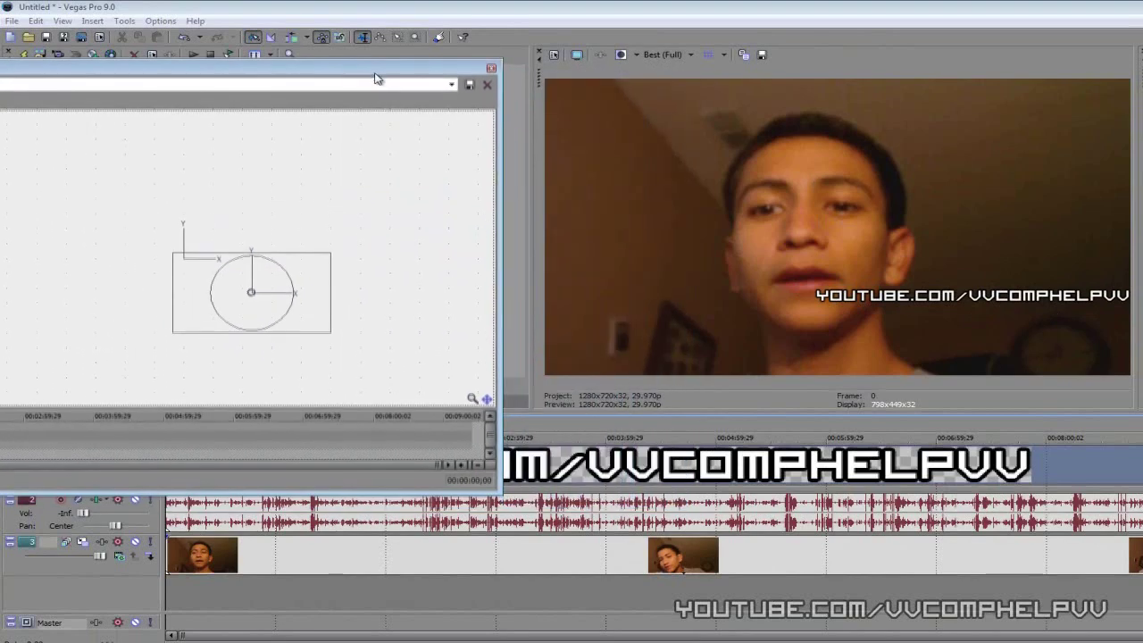
drag(173, 253, 195, 268)
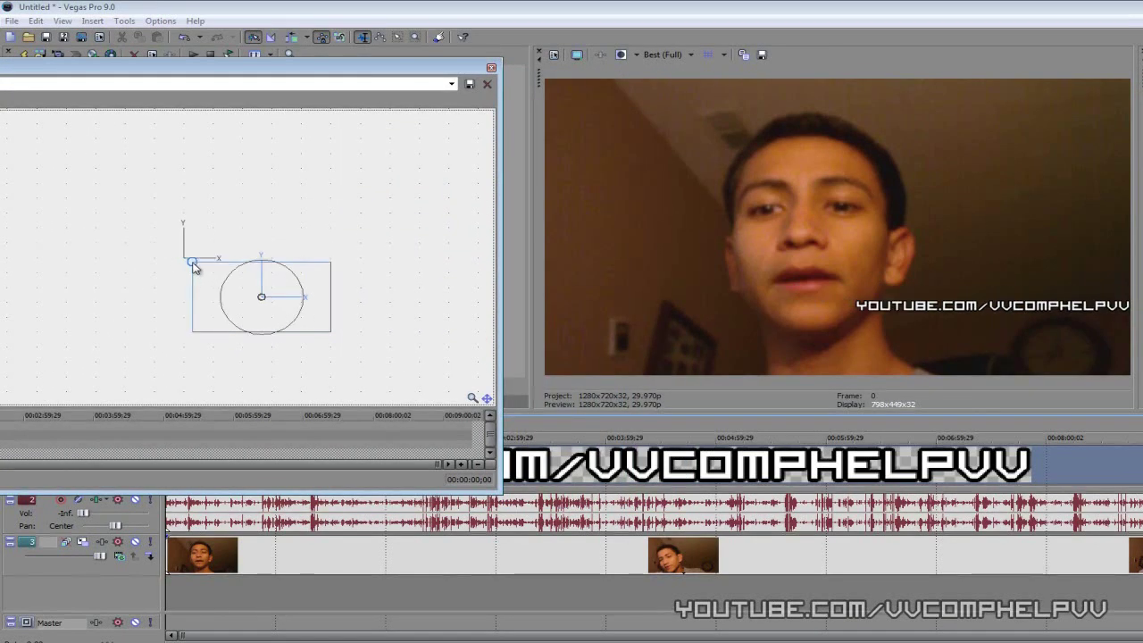
drag(245, 301, 238, 332)
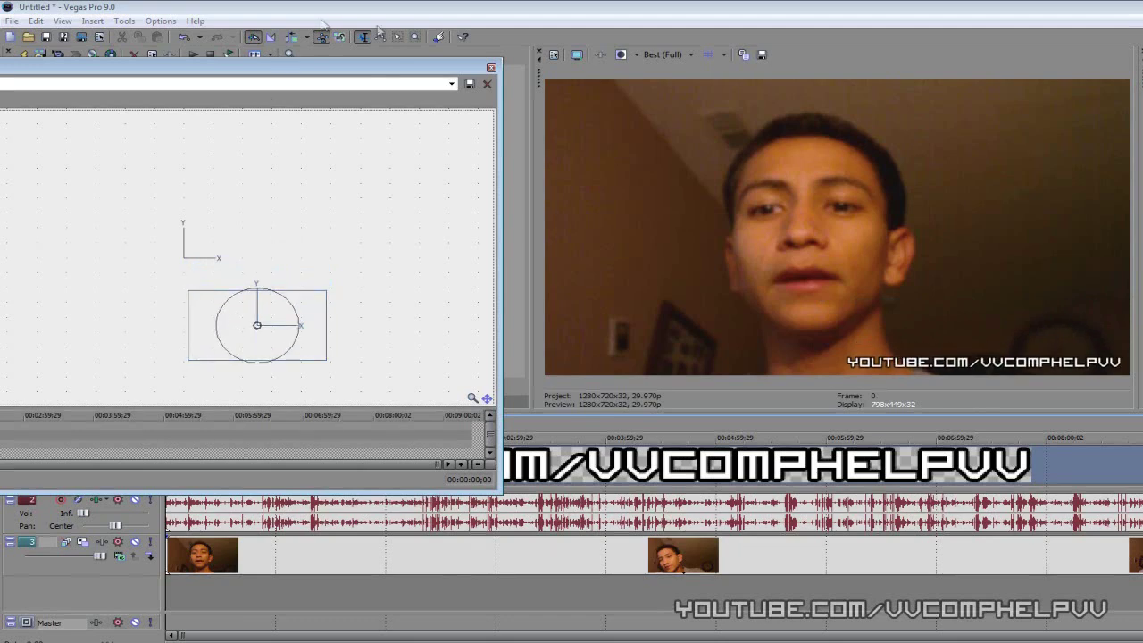
drag(439, 75, 500, 78)
click(552, 73)
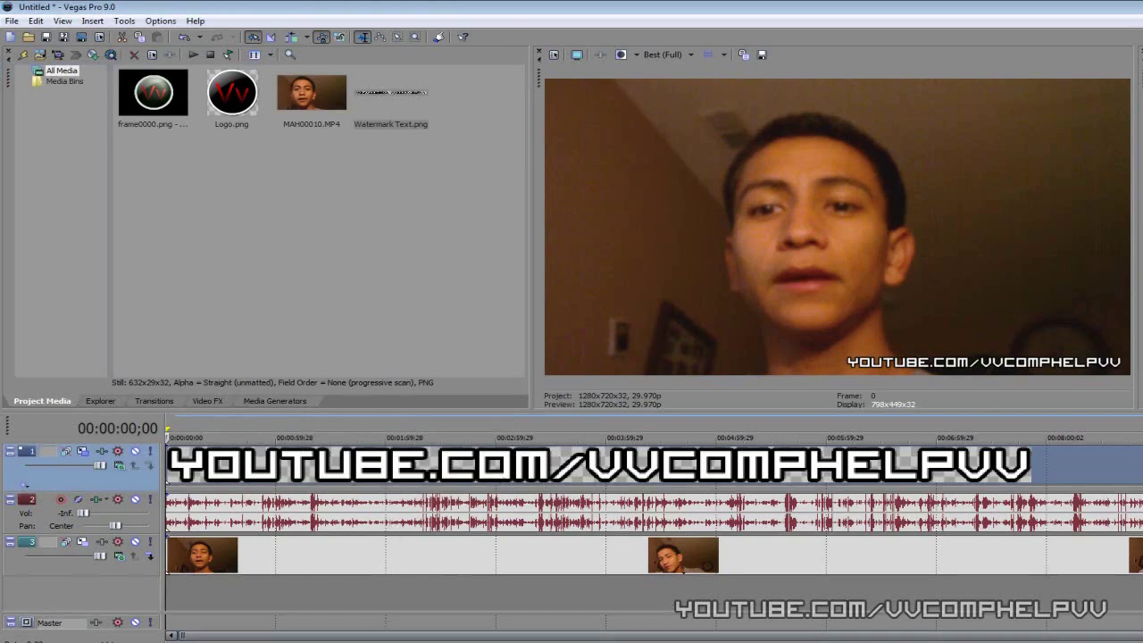
key(space)
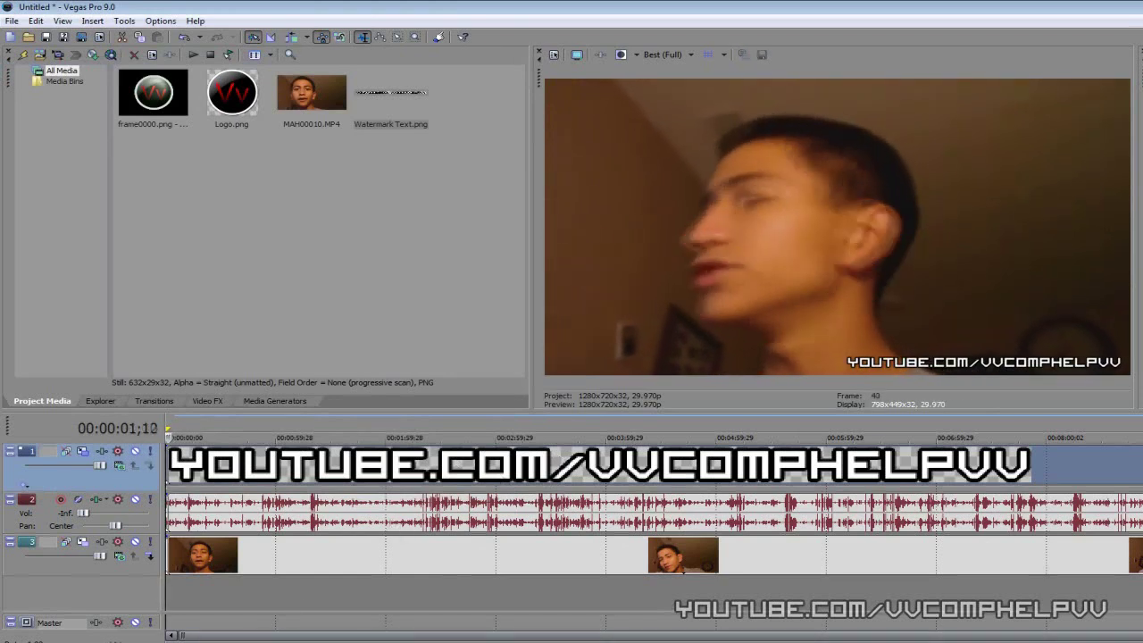
key(space)
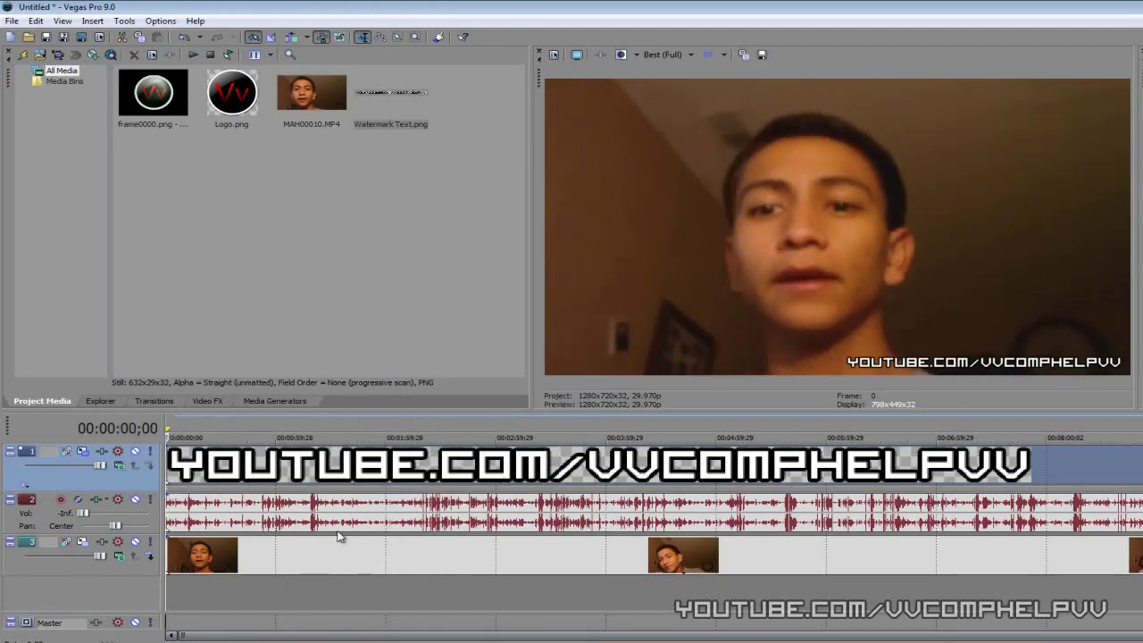
Lower the top track's opacity level until the watermark text is only faintly visible over the video.
mouse_move(101, 471)
mouse_move(102, 471)
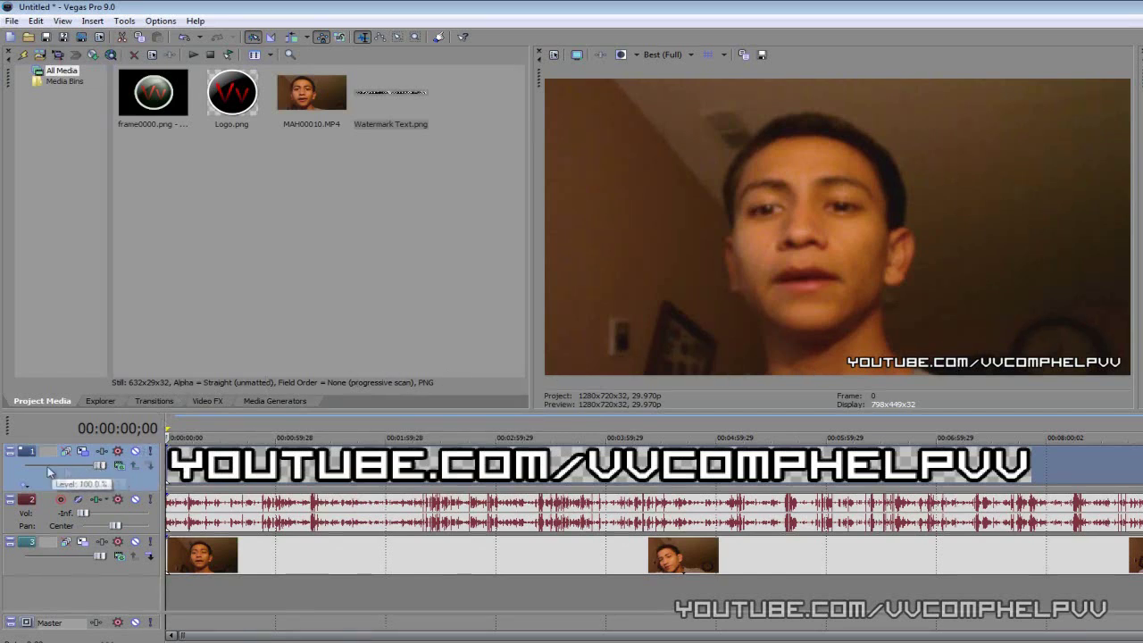
drag(102, 468, 27, 467)
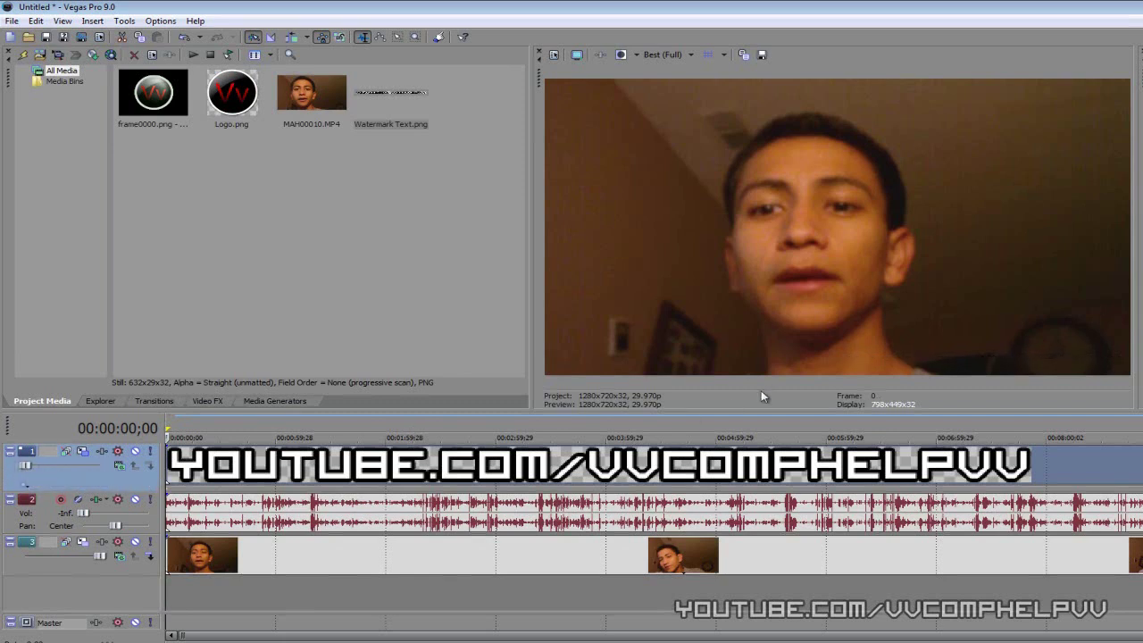
mouse_move(26, 465)
drag(26, 466, 78, 465)
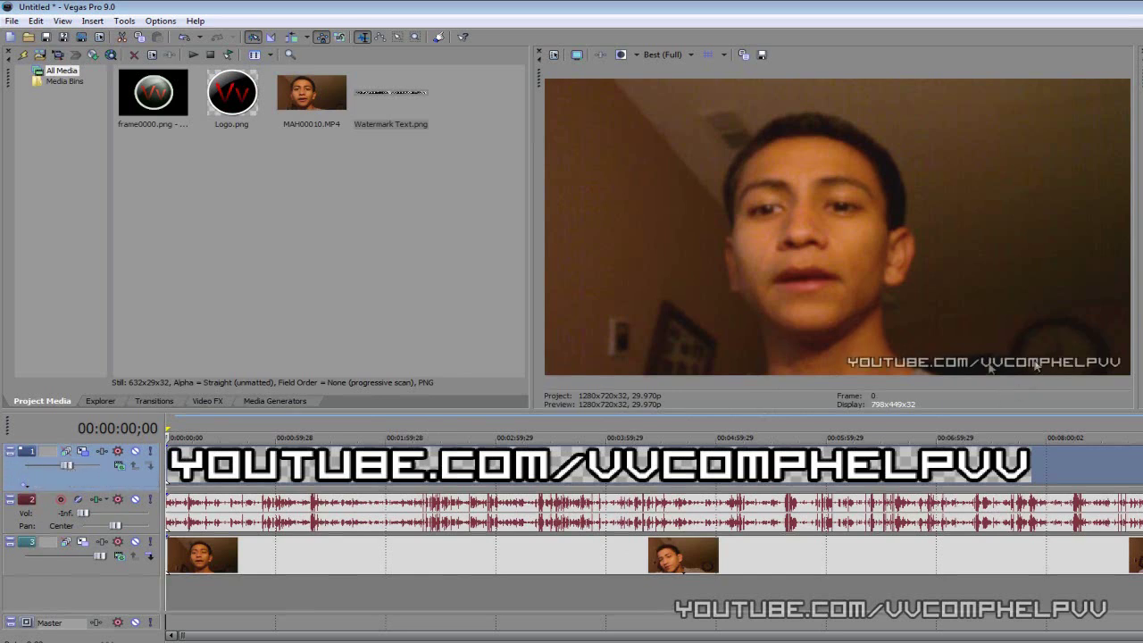
drag(67, 465, 42, 474)
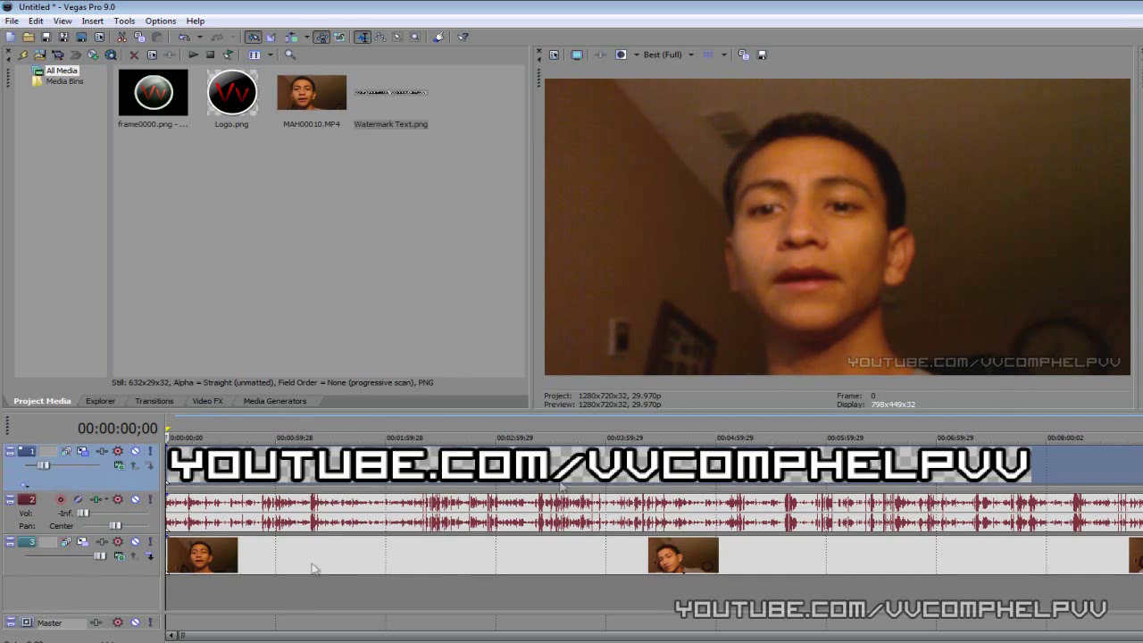
Play the first few seconds with the faded watermark text and return to the start.
key(space)
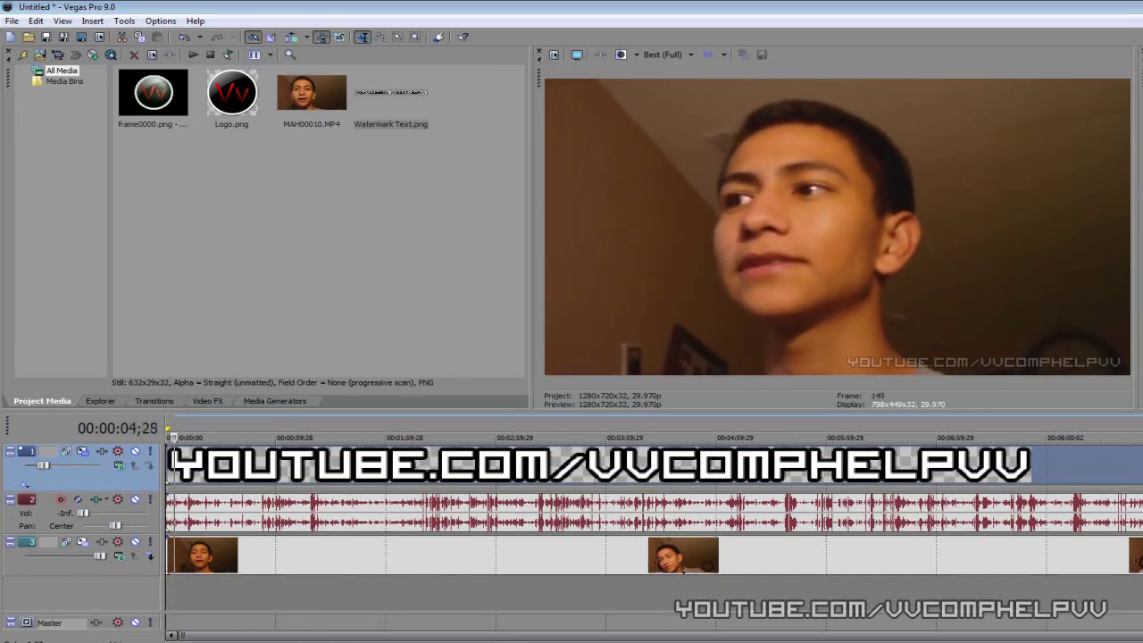
key(space)
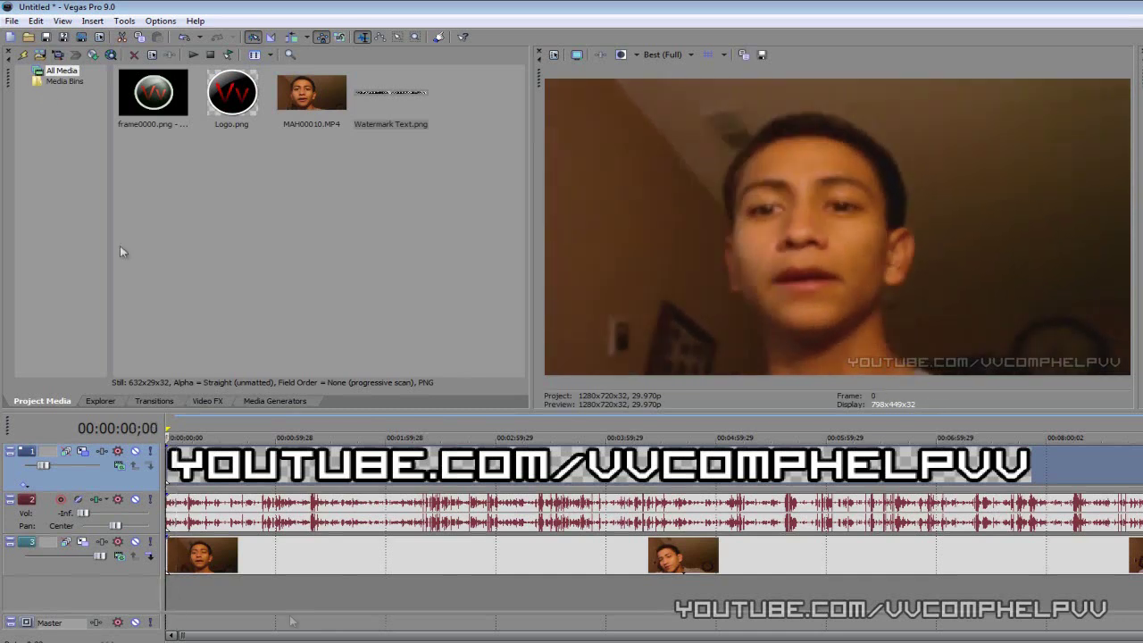
click(11, 20)
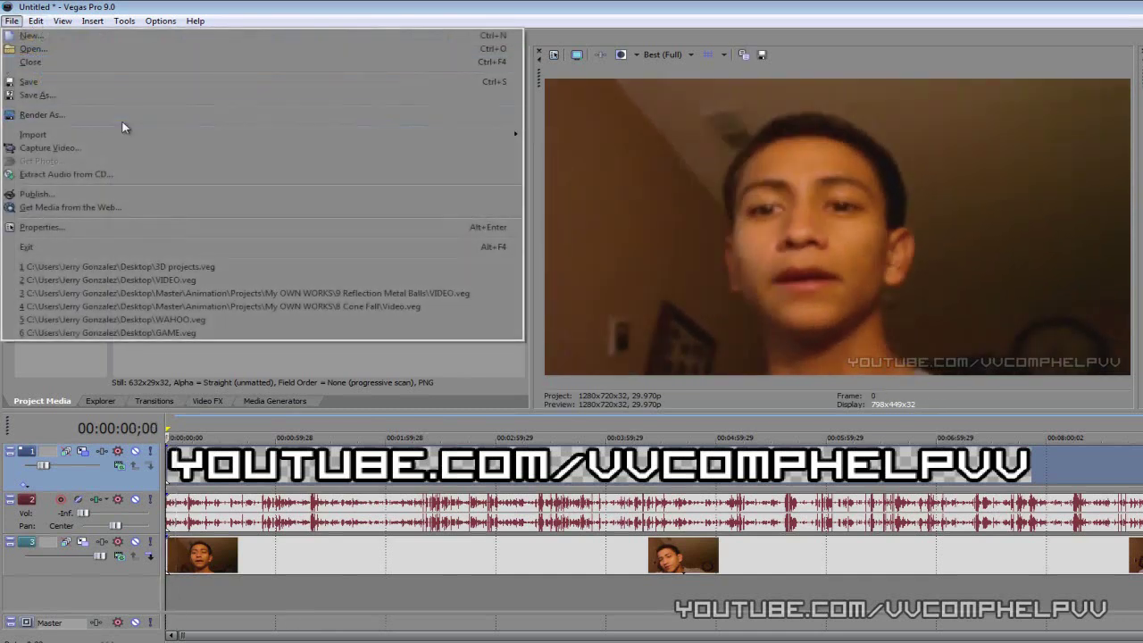
click(253, 366)
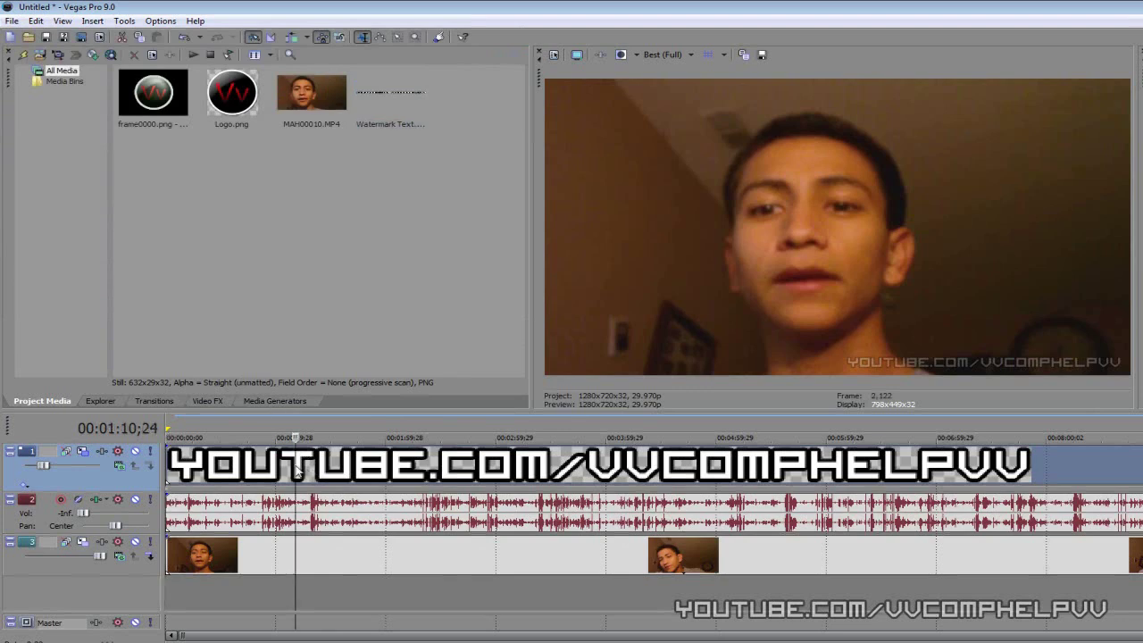
Delete the watermark text clip from the top track and place Logo.png at its start instead.
key(Delete)
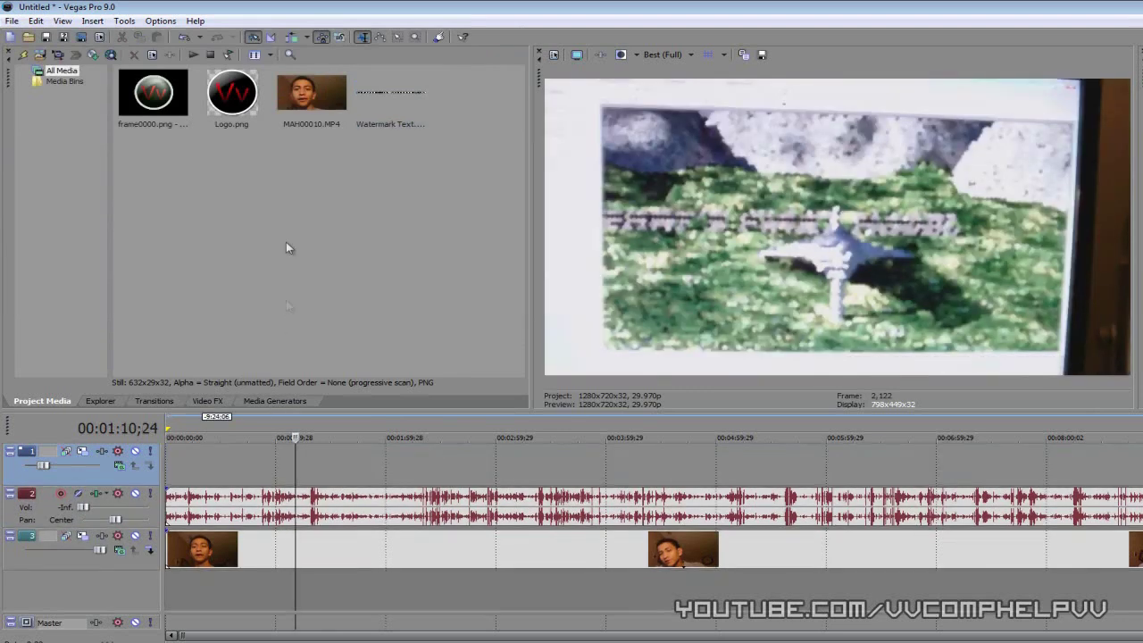
click(253, 102)
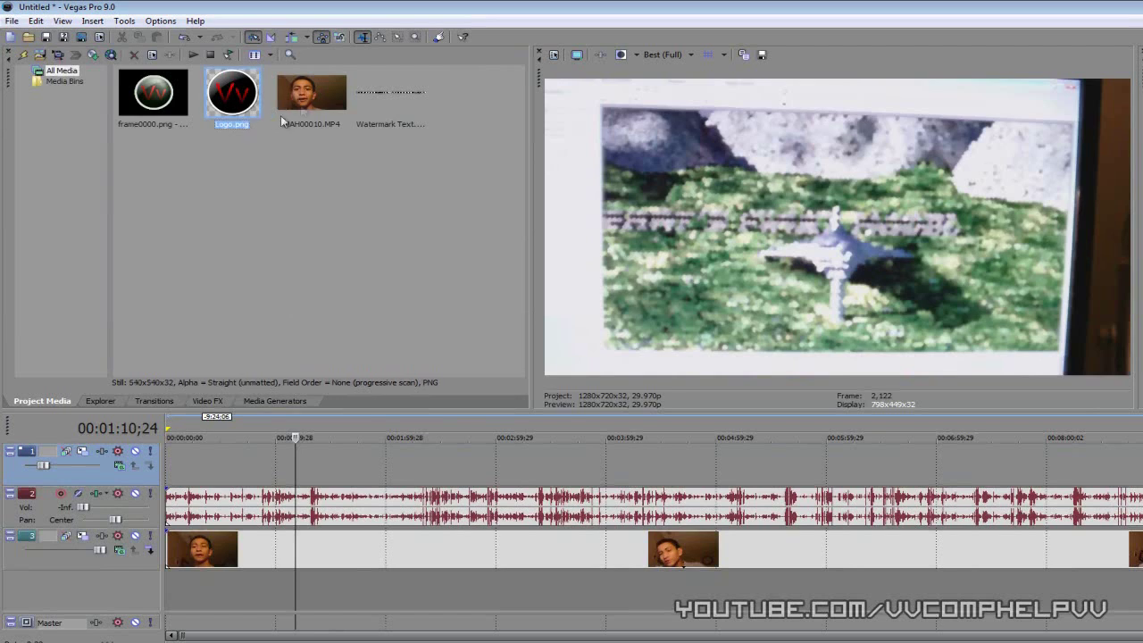
drag(171, 466, 171, 461)
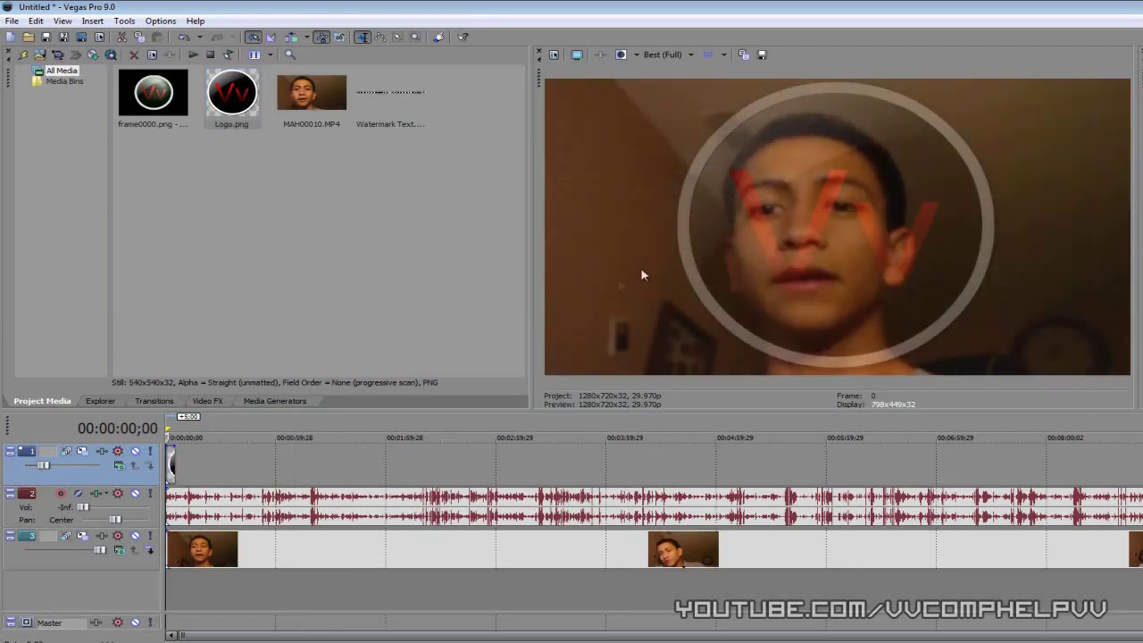
Restore the top track to full opacity and extend the logo clip to the end of the video.
drag(76, 472, 161, 471)
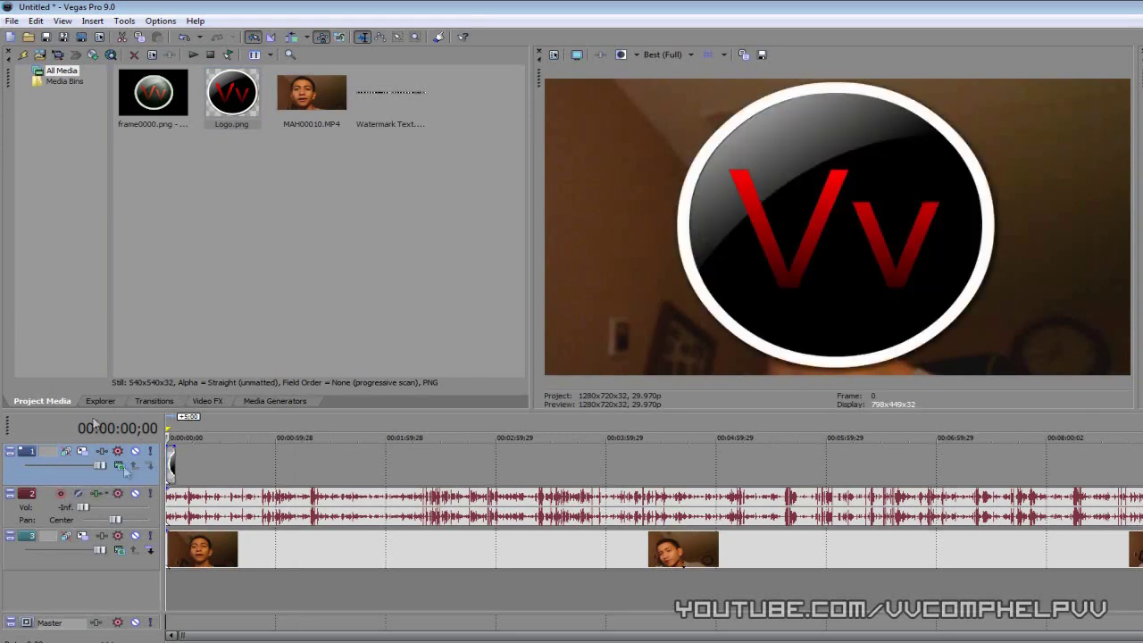
drag(175, 461, 1141, 464)
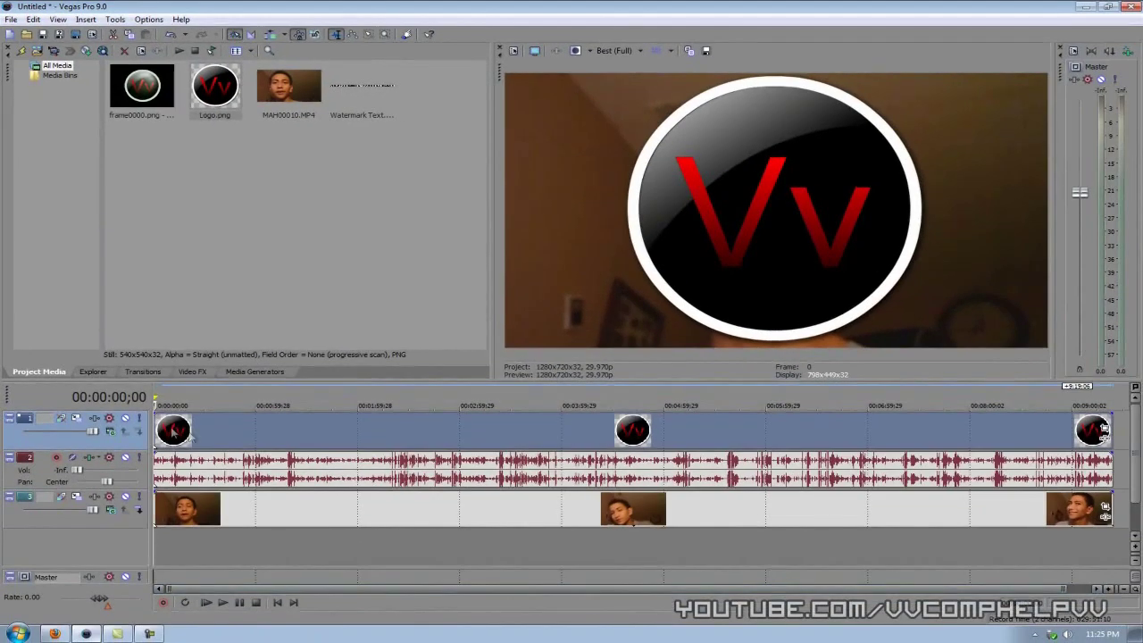
Use Track Motion to shrink the logo to about 303 by 170 and place it in the lower-right corner at about X 516, Y -255.
click(61, 418)
drag(126, 74, 223, 80)
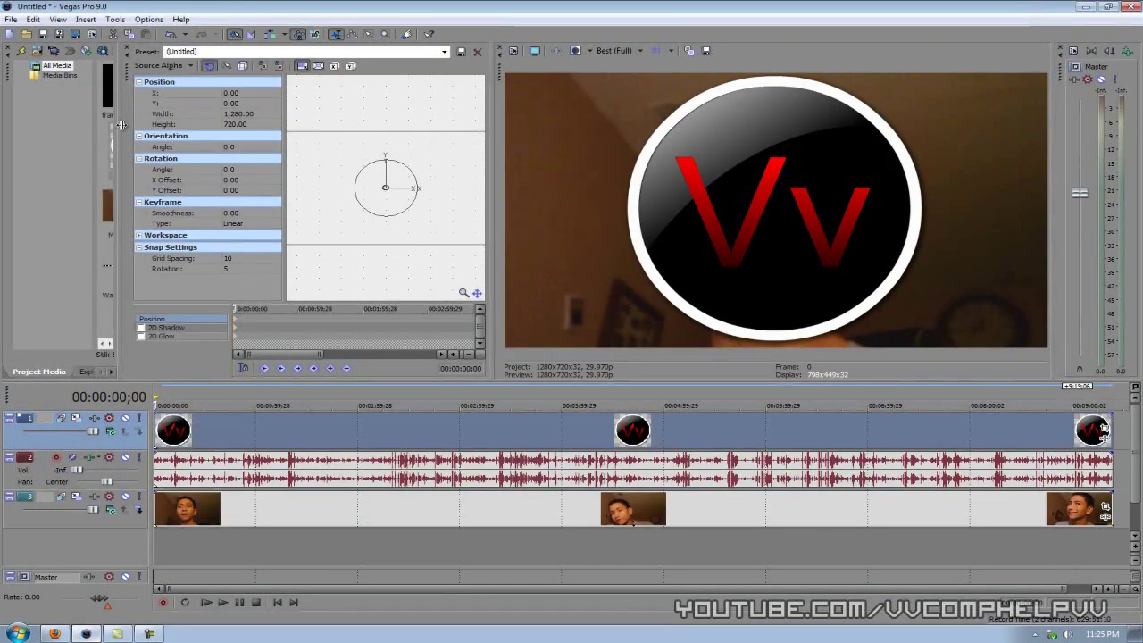
drag(109, 132, 1, 145)
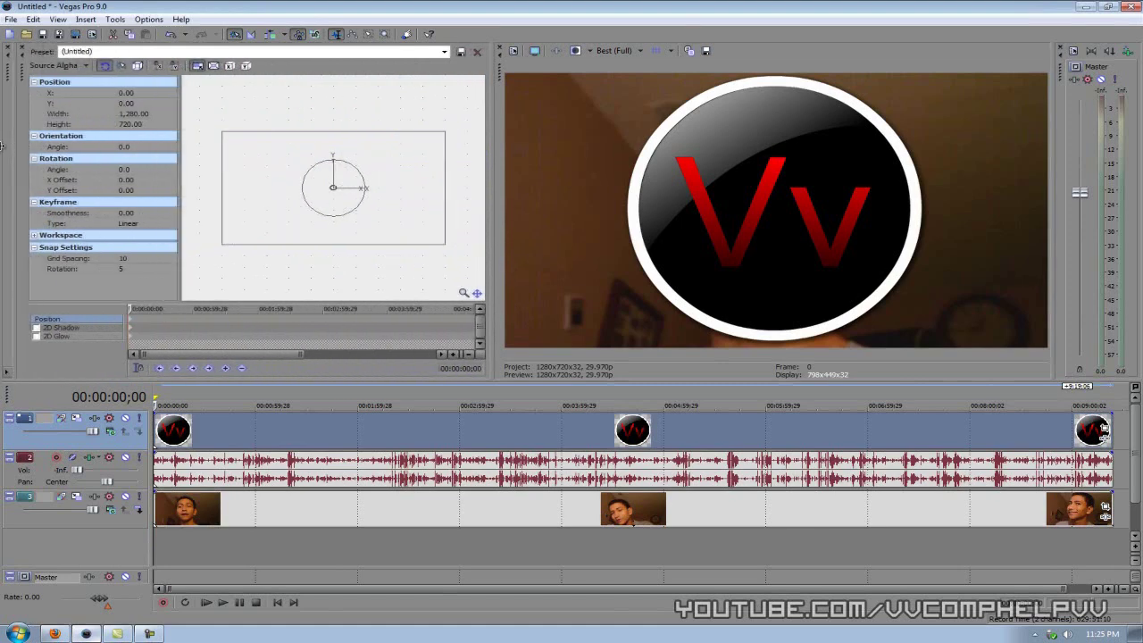
drag(223, 135, 406, 230)
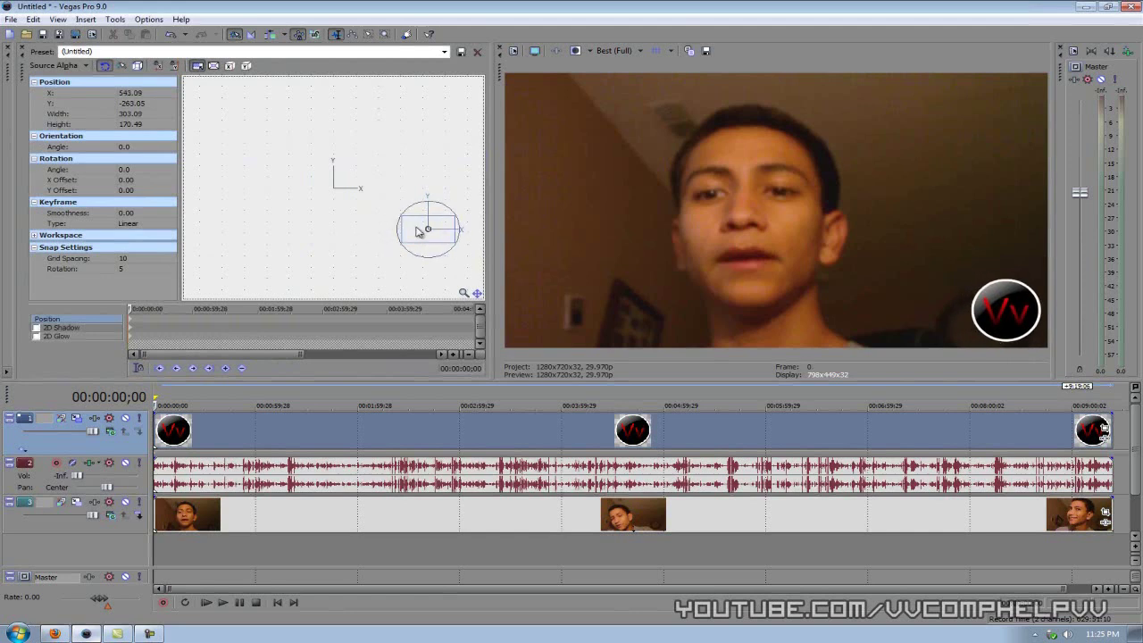
drag(411, 230, 413, 231)
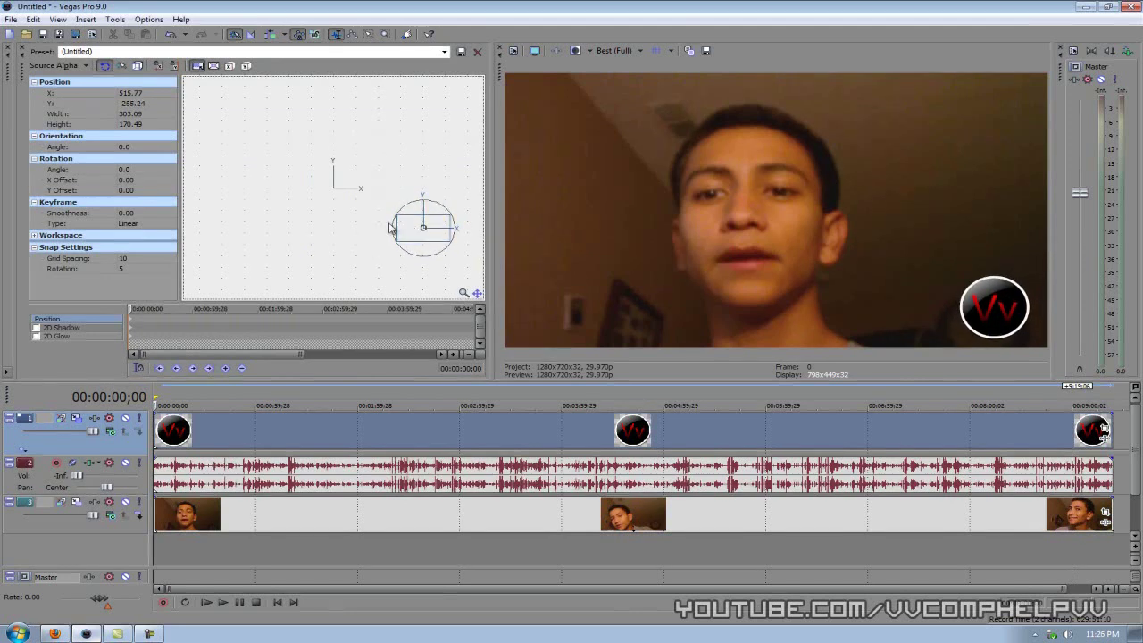
Lower the logo track's opacity to a faint level and play a short part from about 2:06, returning to the start.
drag(97, 433, 48, 441)
click(367, 434)
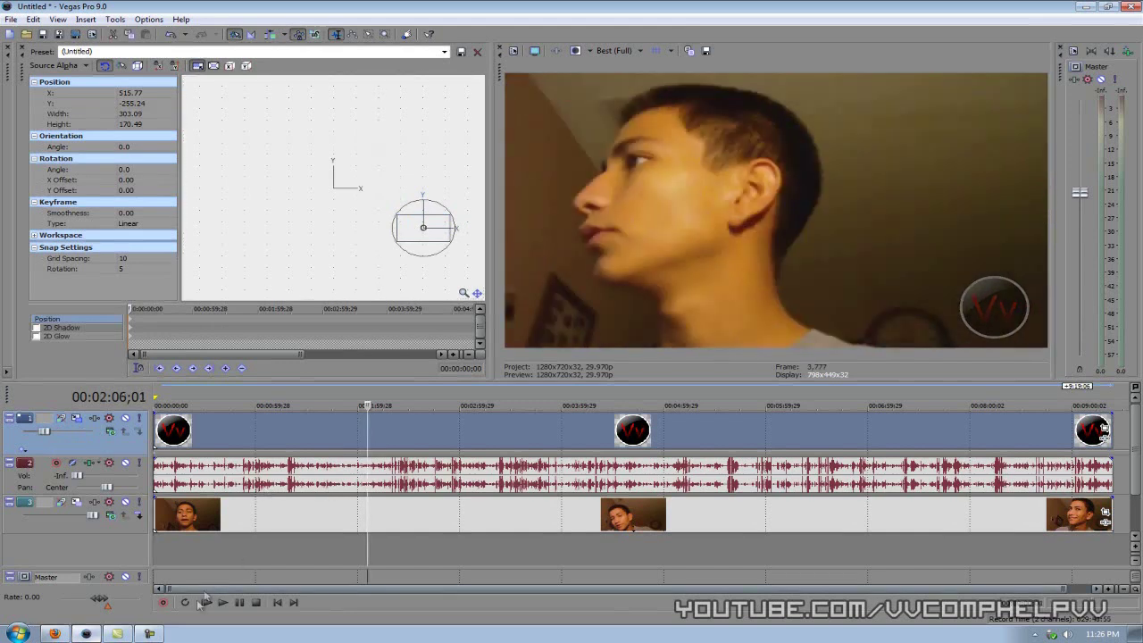
click(223, 602)
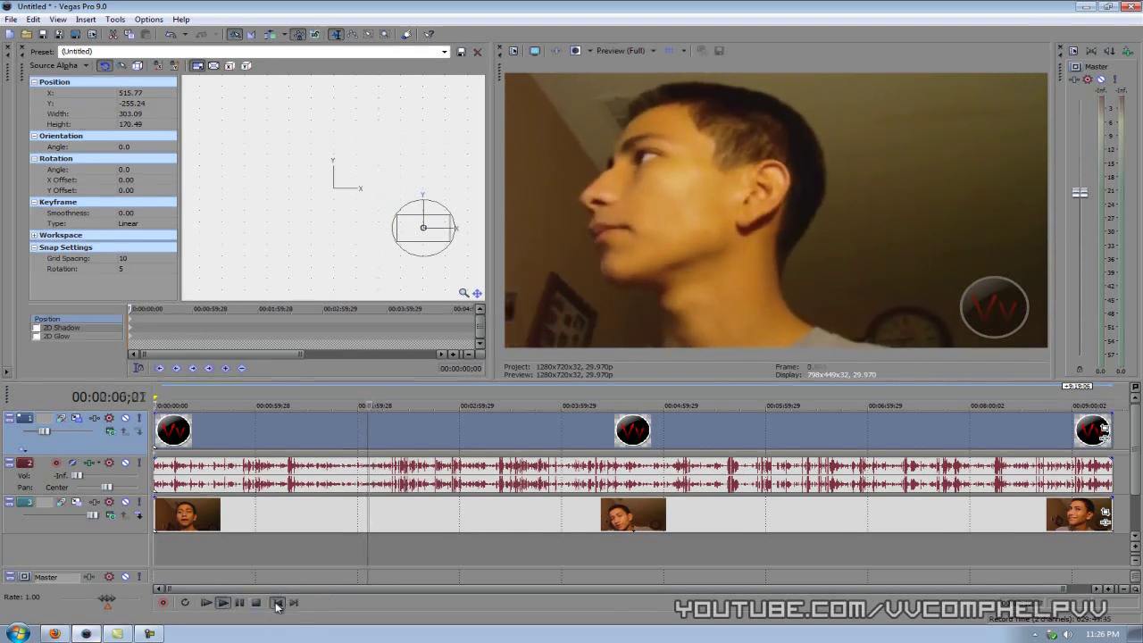
click(277, 603)
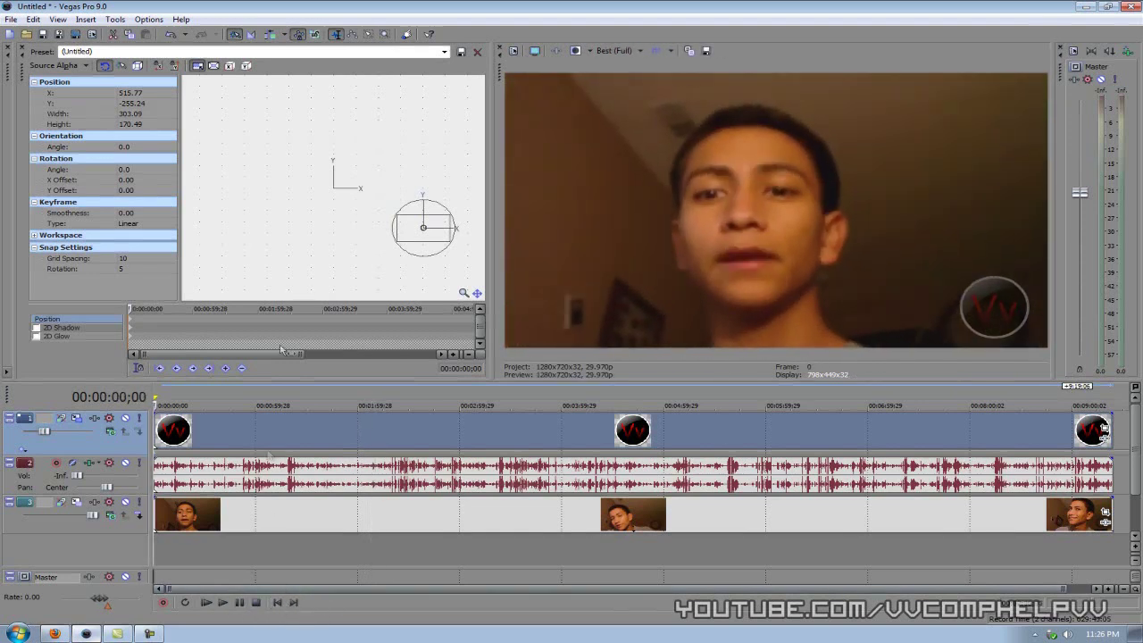
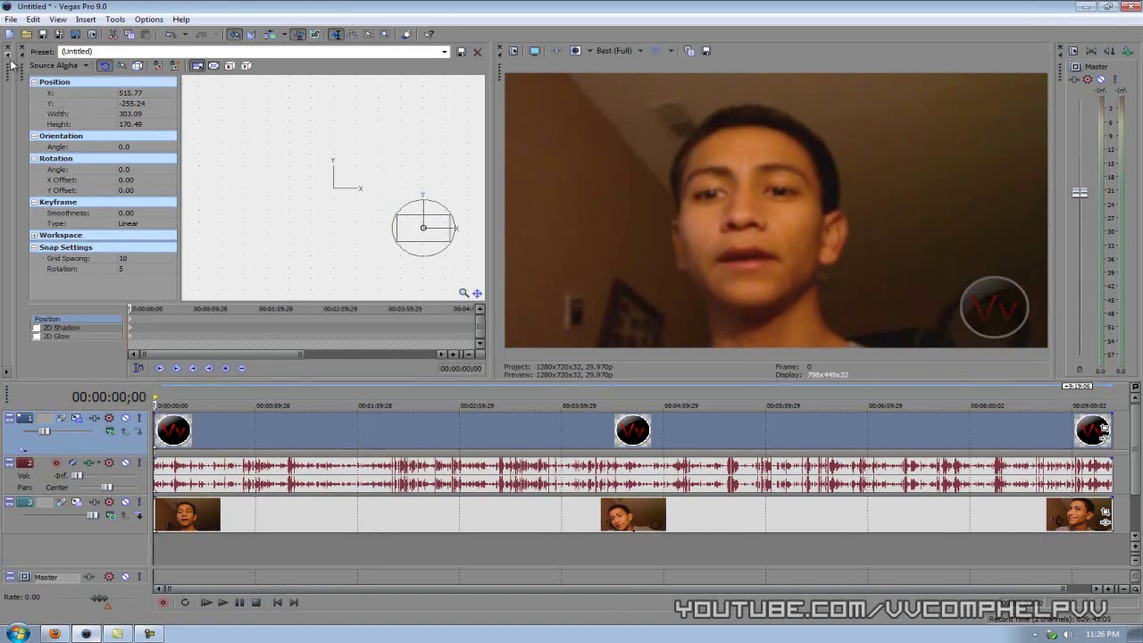
Replace the logo clip on the top track with the frame0000.png - frame0100.png image sequence, placed at the start.
drag(14, 59, 319, 70)
click(370, 439)
key(Delete)
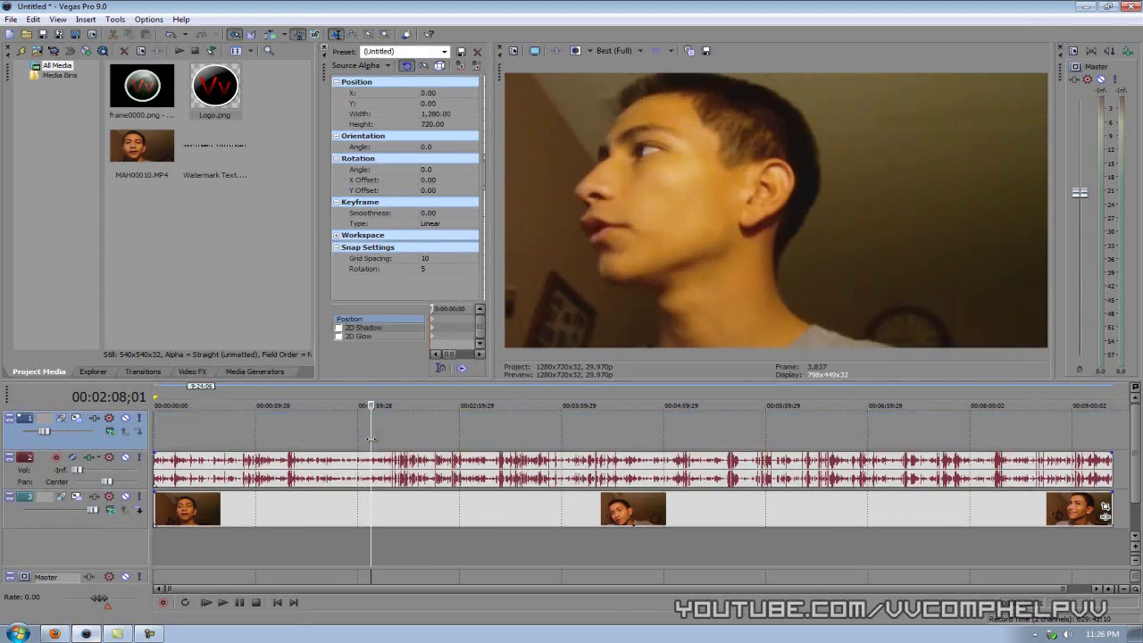
click(277, 602)
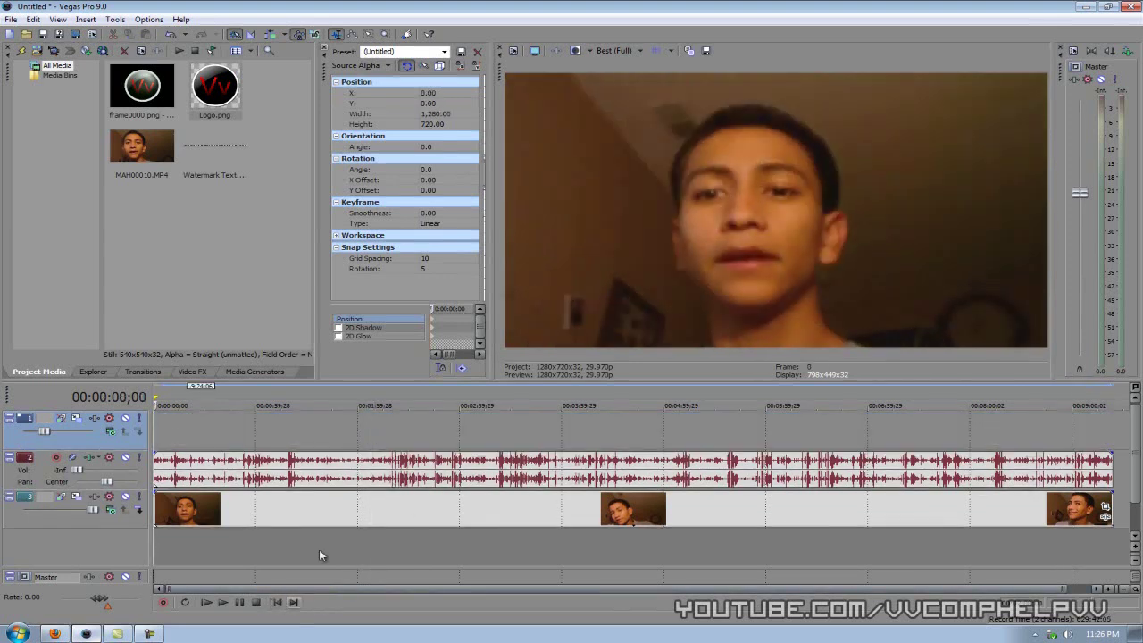
click(129, 91)
drag(132, 152, 156, 435)
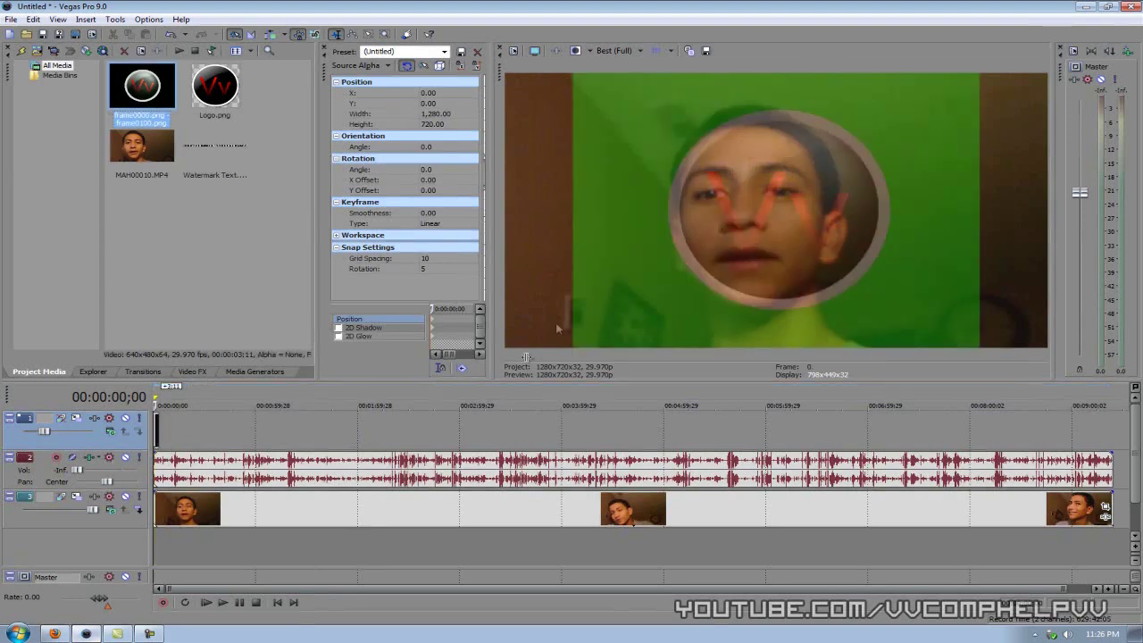
Restore the top track to full opacity, extend the image sequence to the end of the video and play a short part.
drag(44, 430, 92, 430)
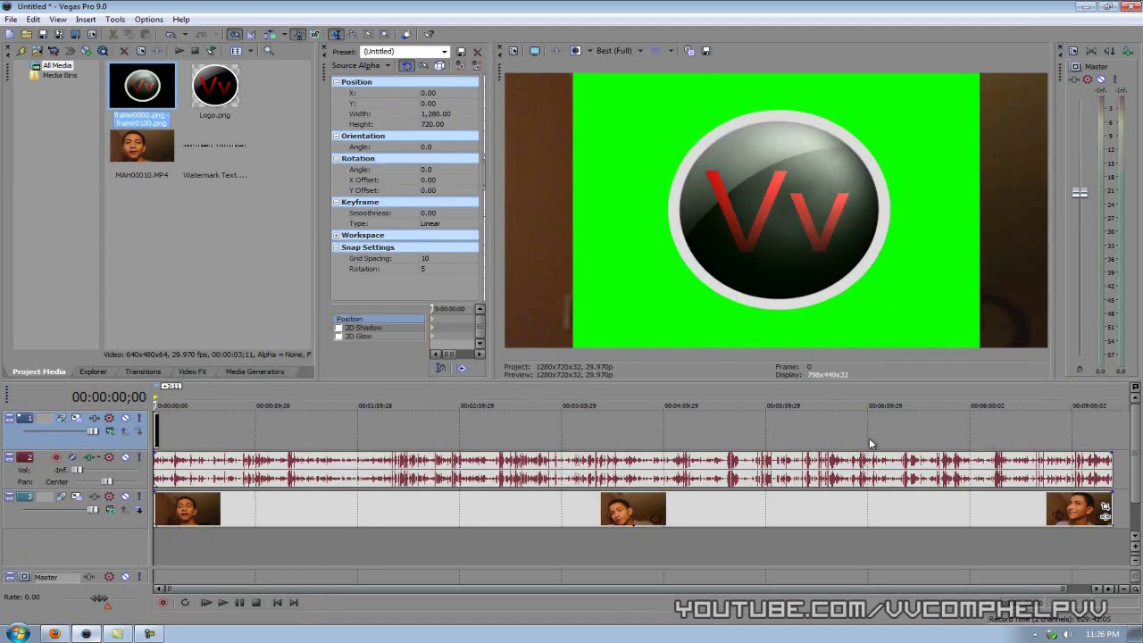
click(183, 437)
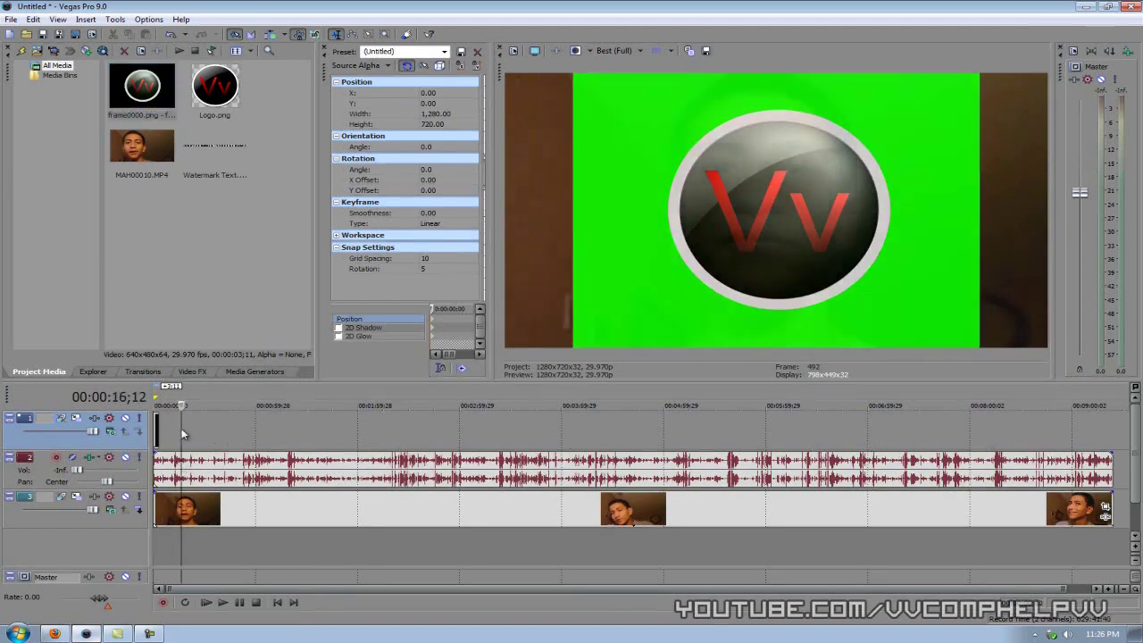
drag(535, 446, 1094, 456)
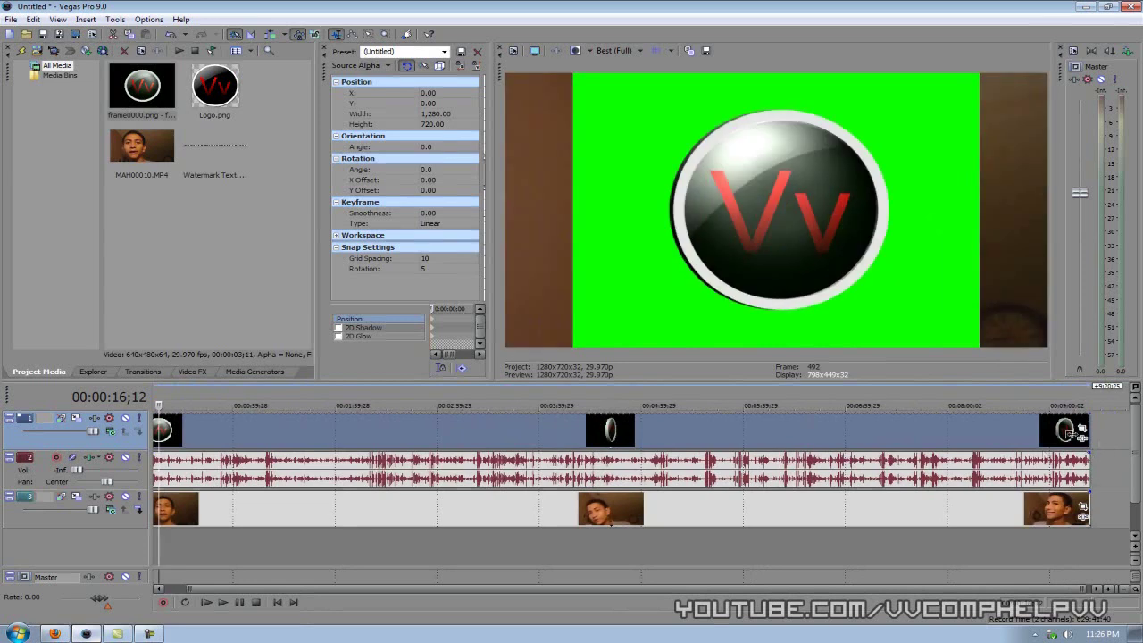
click(225, 605)
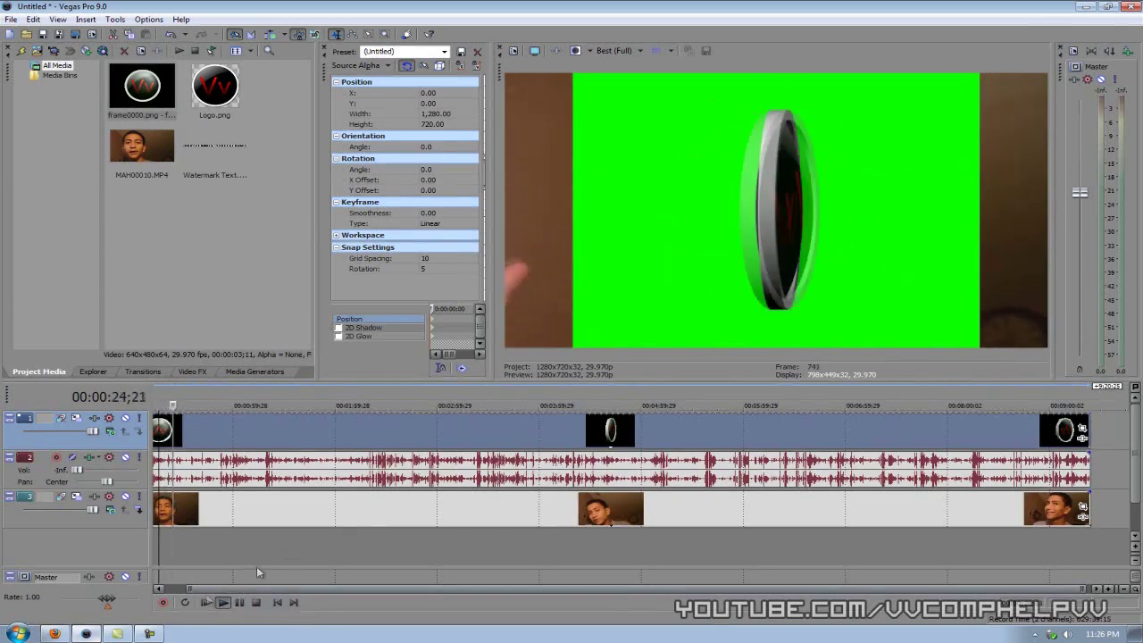
click(255, 602)
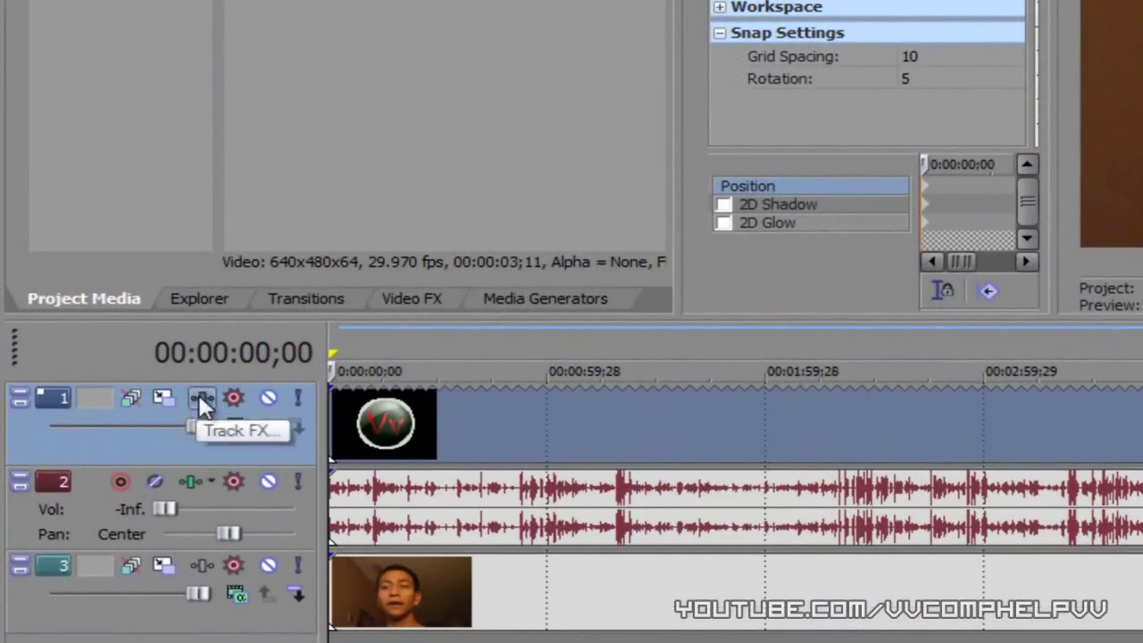
Add the Sony Chroma Keyer effect to the top track and sample the logo's green background as the key color.
click(201, 400)
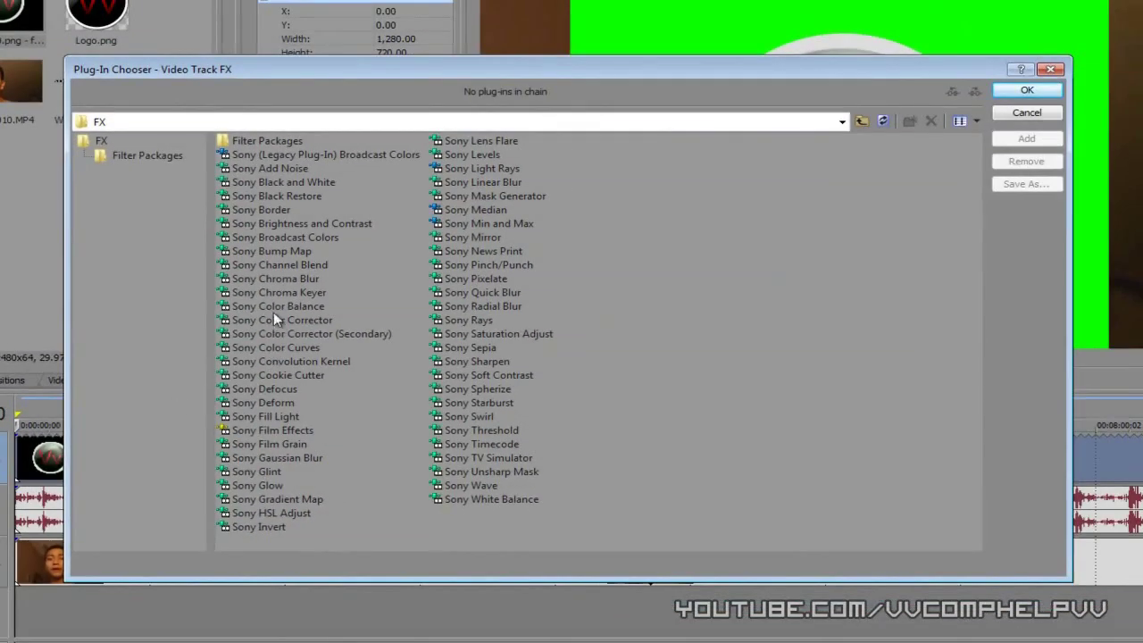
click(276, 292)
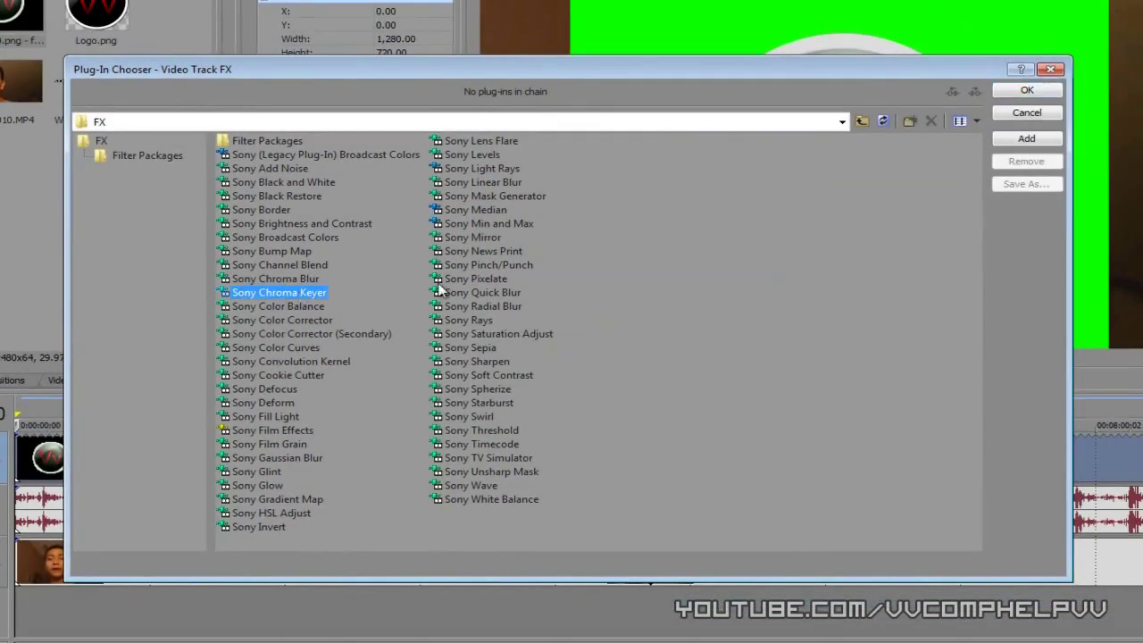
double_click(276, 292)
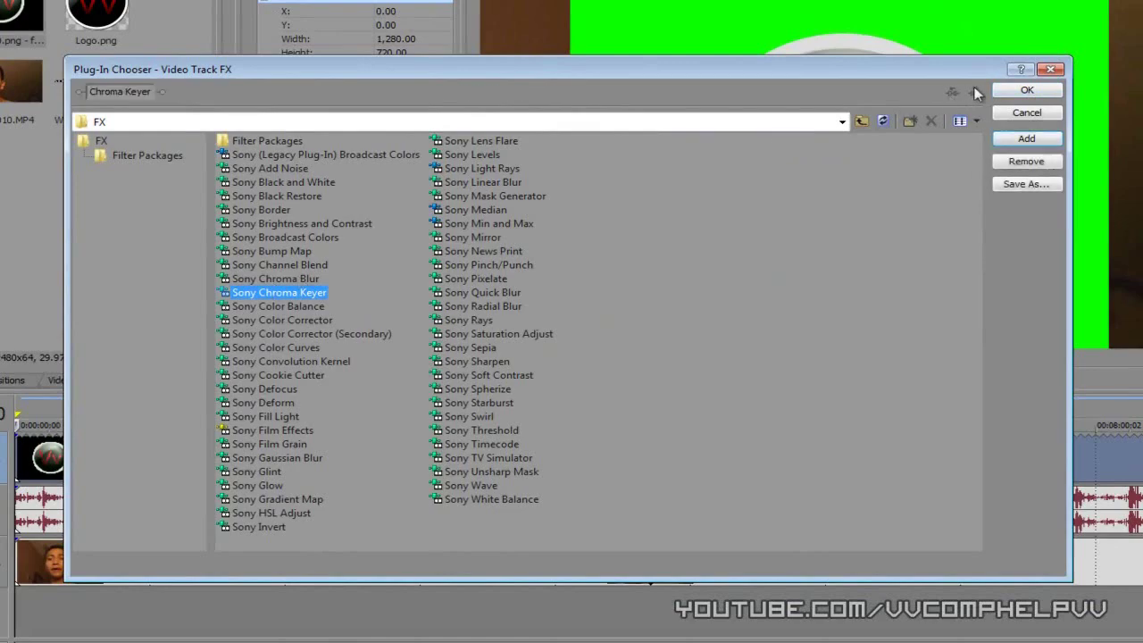
click(1027, 91)
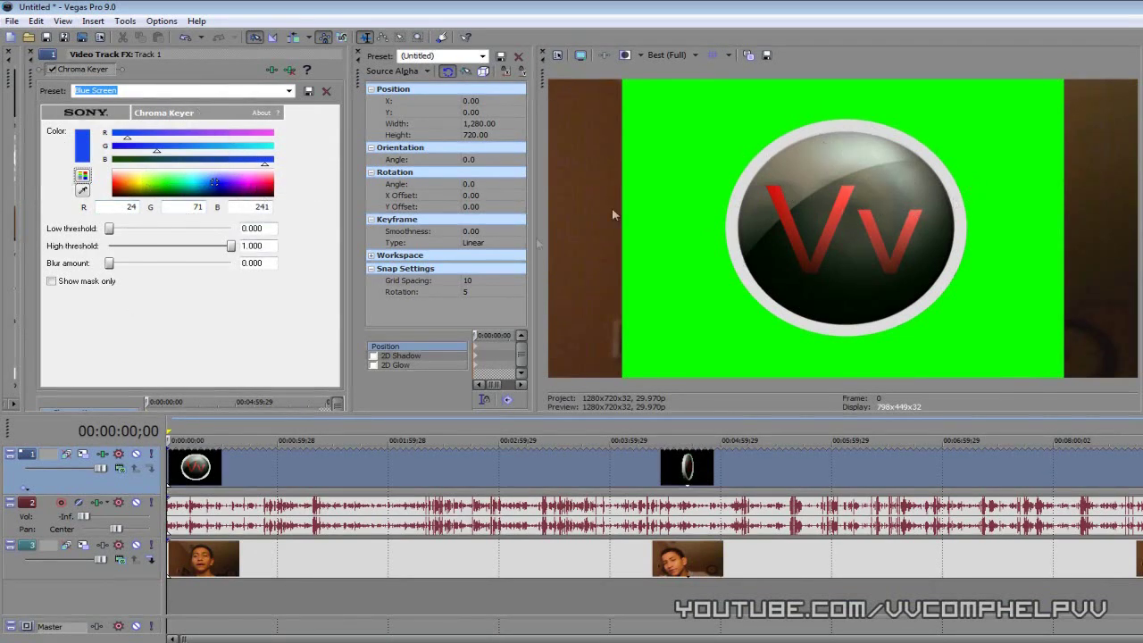
click(82, 192)
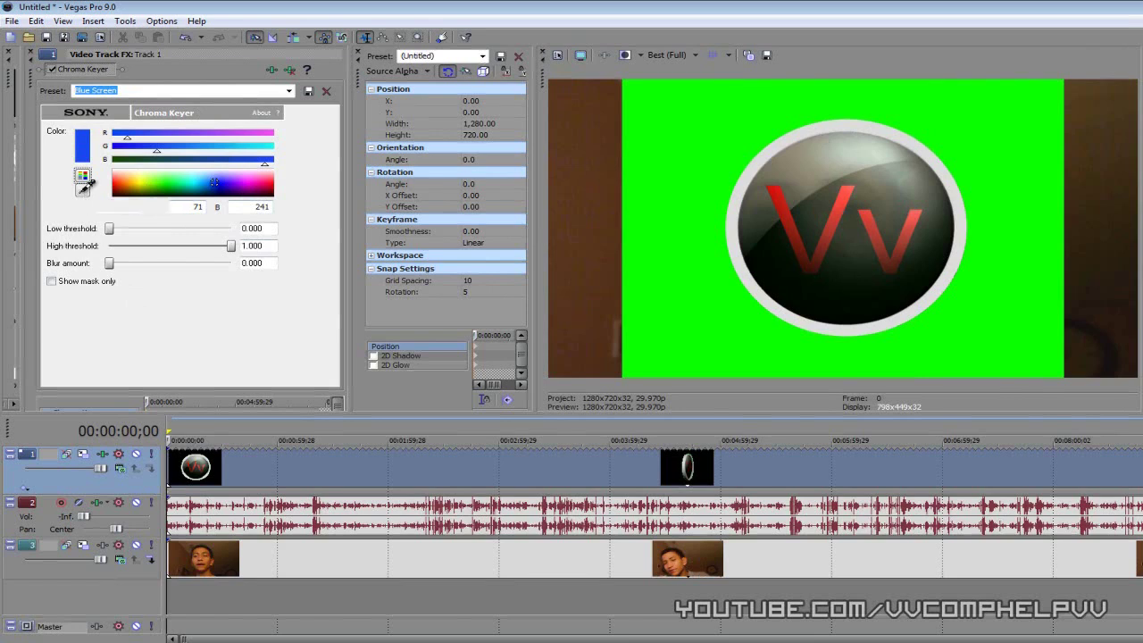
click(670, 151)
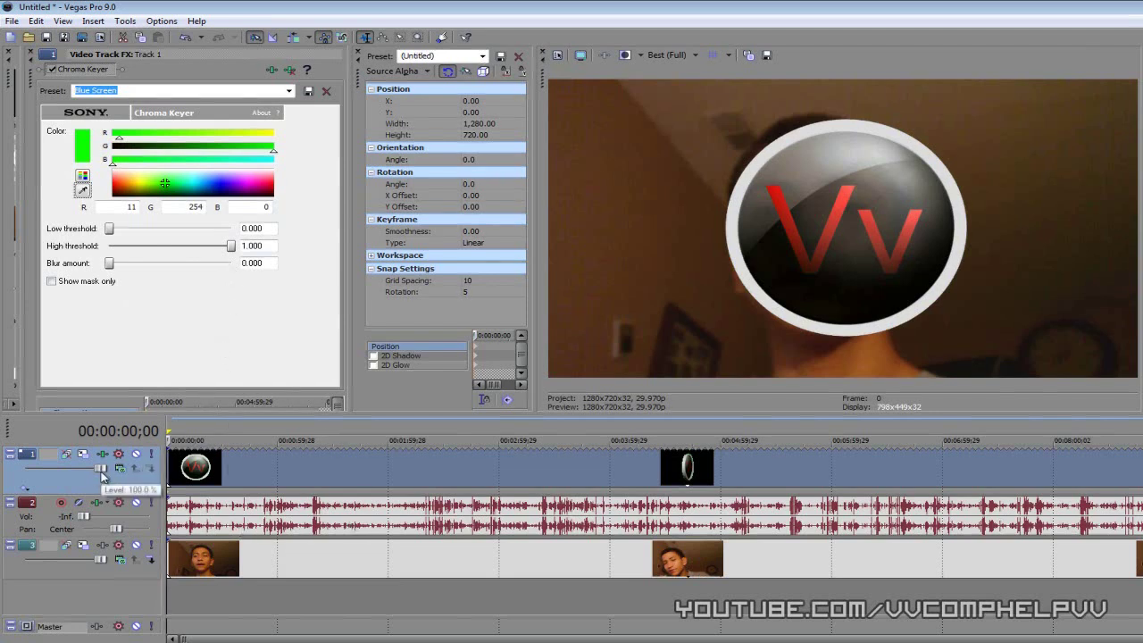
Lower the Chroma Keyer's high threshold to about 0.248, playing a short part of the keyed logo before and after the adjustment.
key(space)
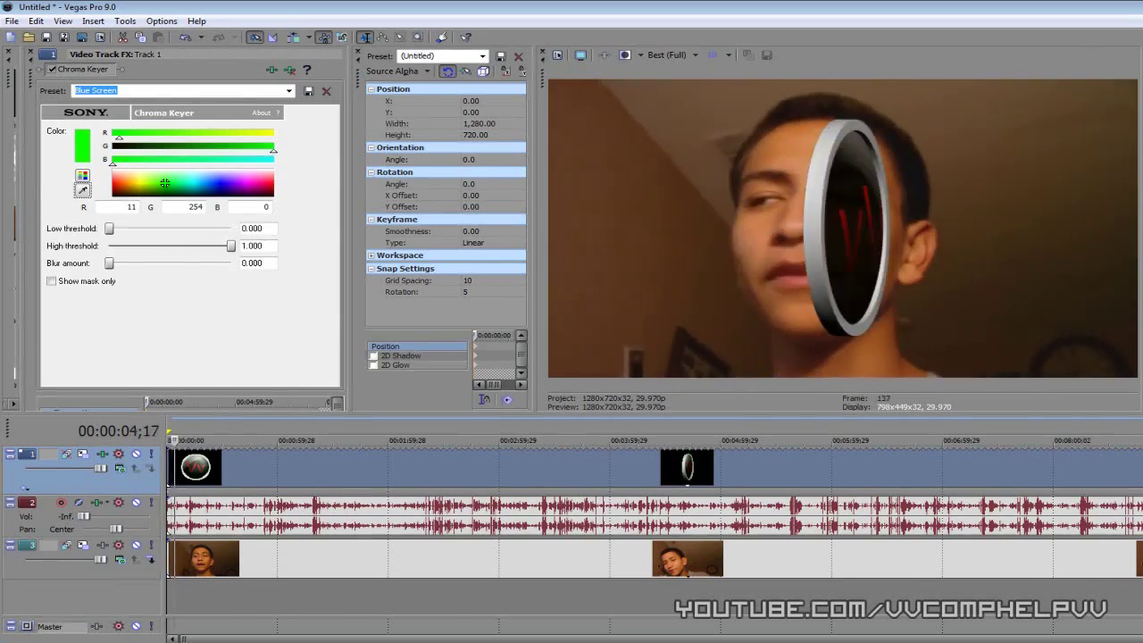
key(space)
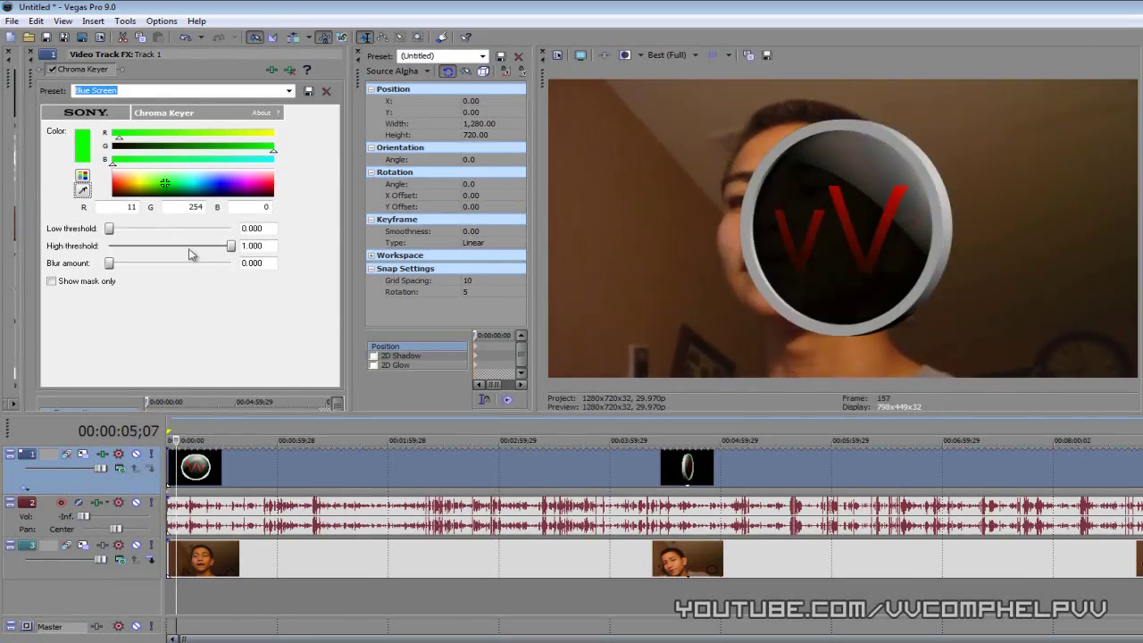
drag(232, 246, 223, 251)
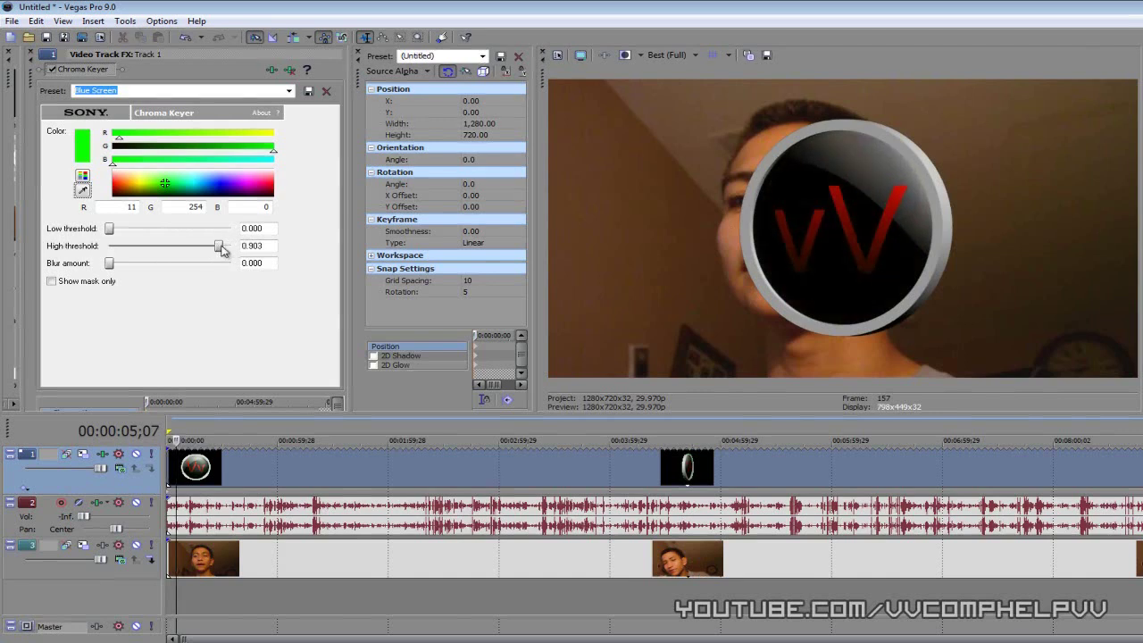
drag(218, 253, 108, 248)
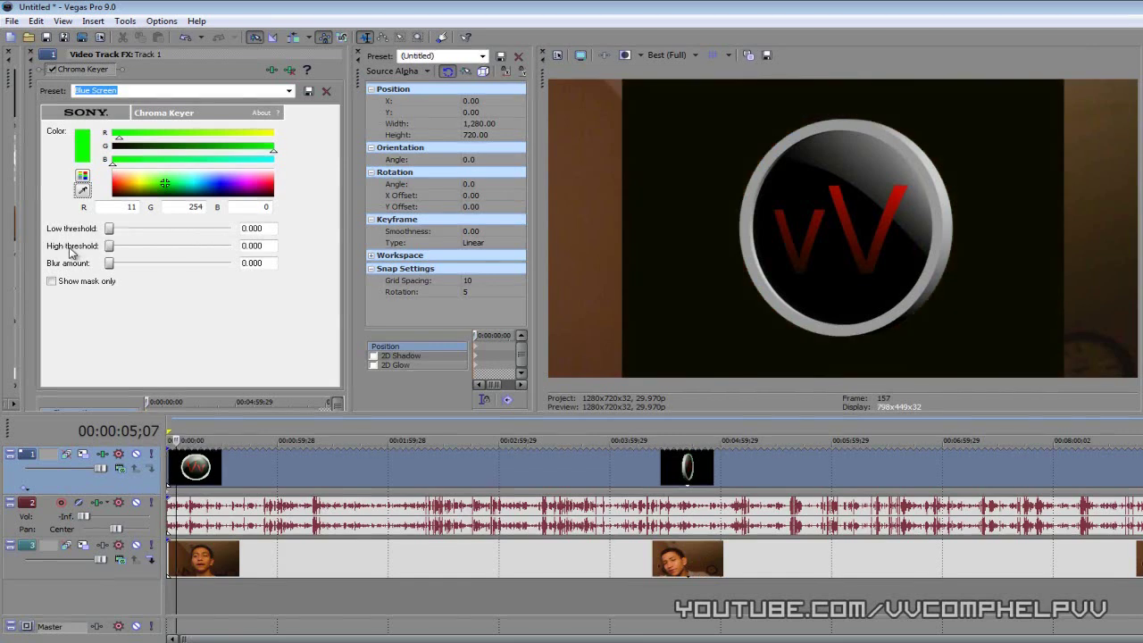
drag(109, 247, 140, 251)
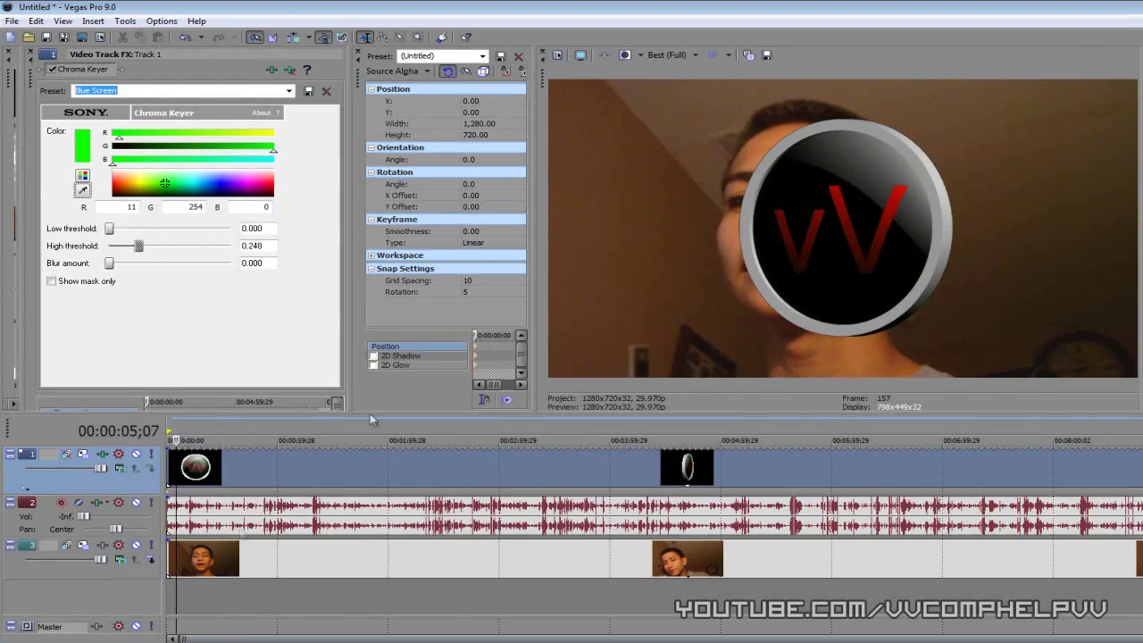
key(space)
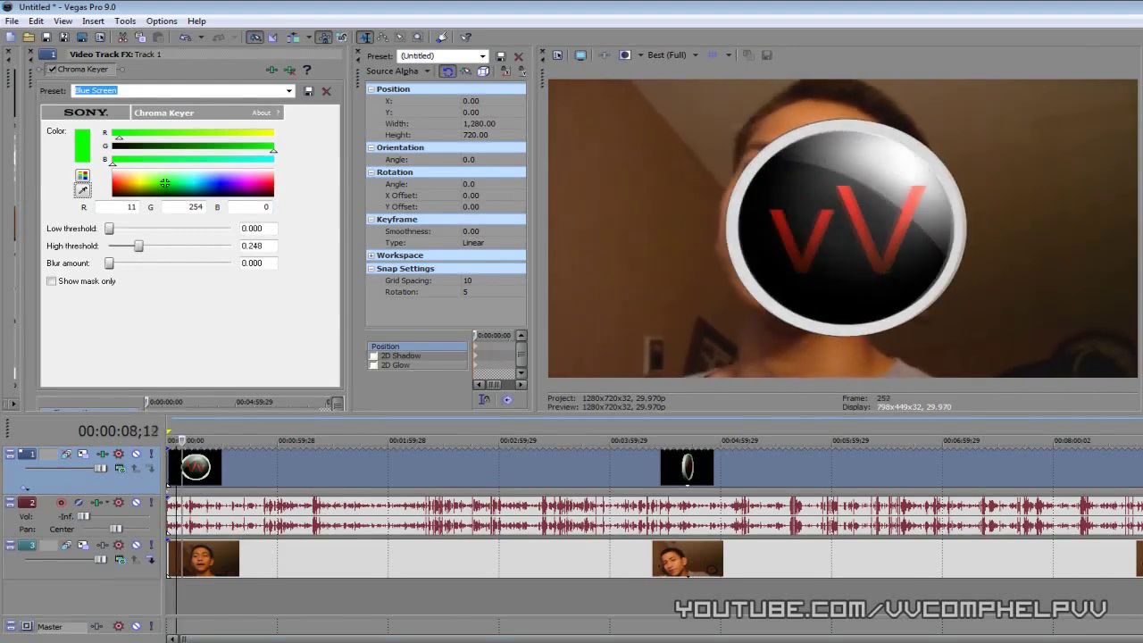
key(Return)
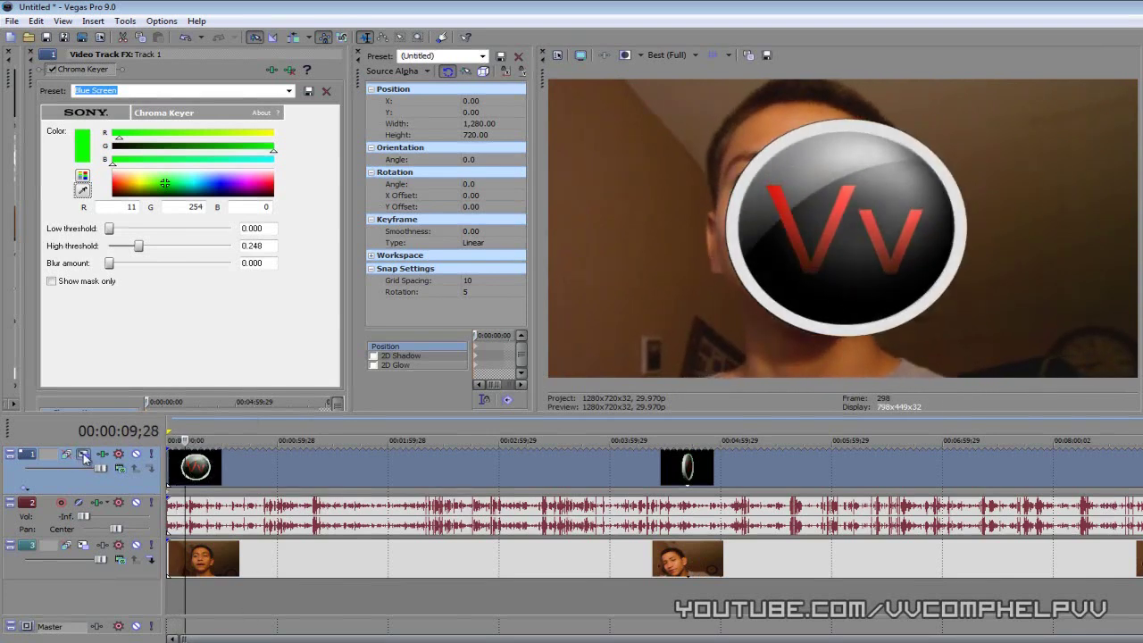
Use Track Motion to shrink the animated logo to about 394 by 221 at about X 506, Y -261, and play from the start.
drag(349, 233, 45, 233)
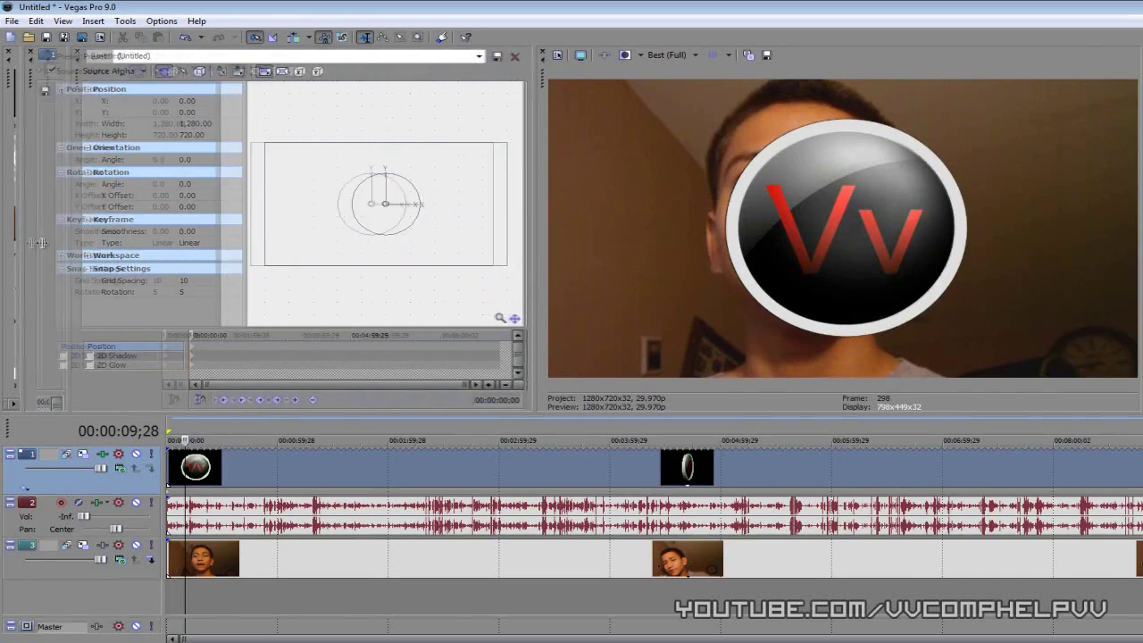
drag(254, 149, 456, 259)
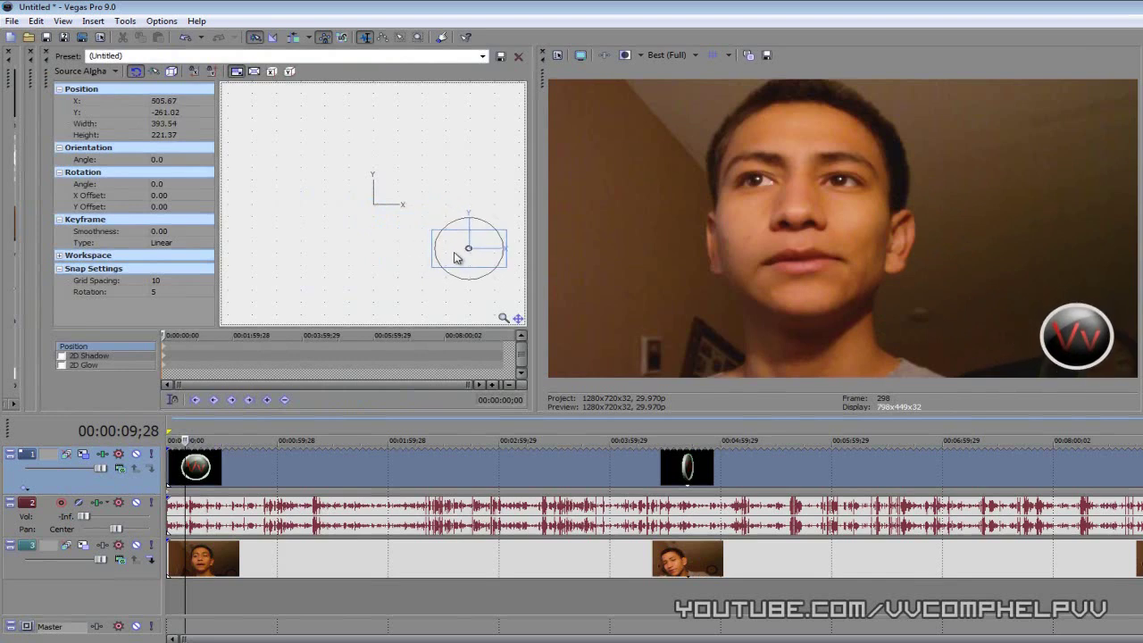
key(Home)
key(space)
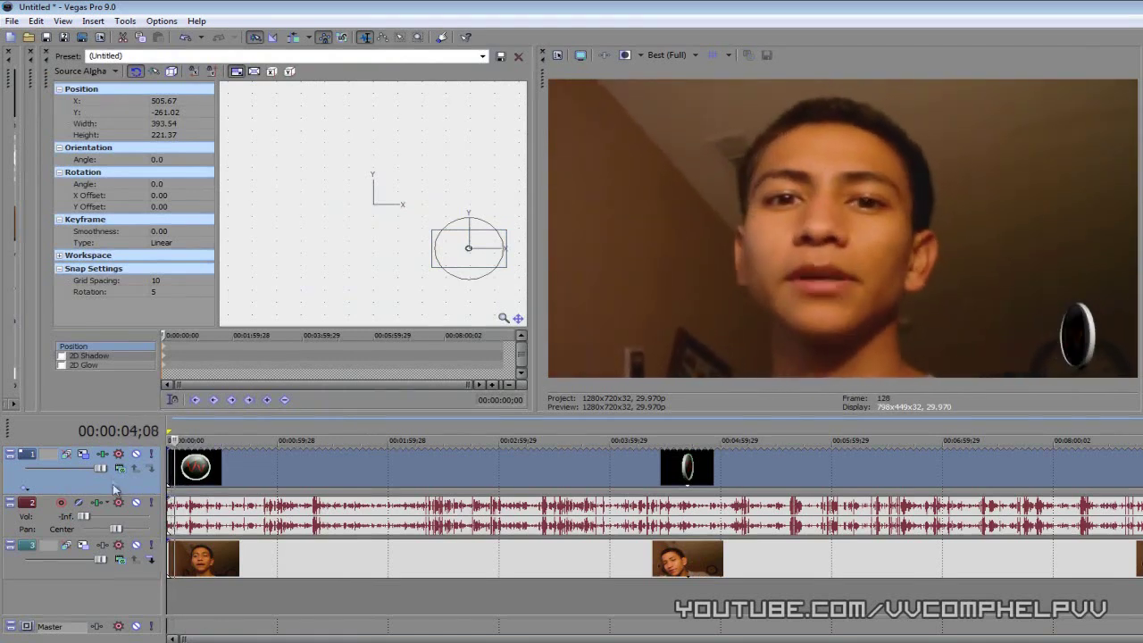
Lower the animated logo track's opacity to a faint level during playback, stop and return to the start.
drag(100, 469, 38, 474)
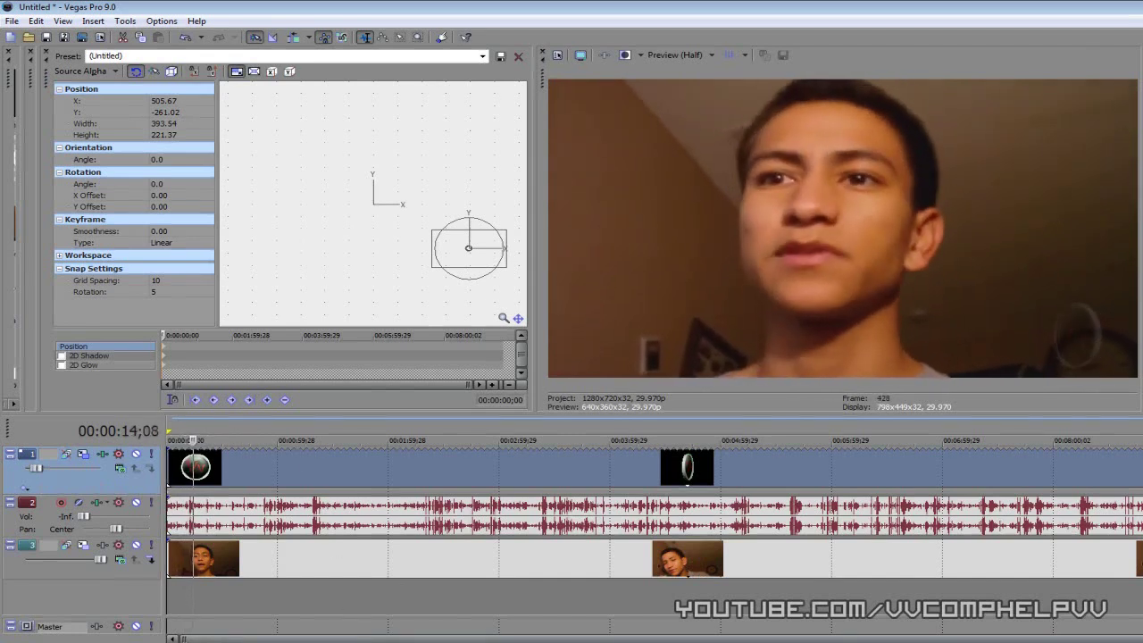
key(space)
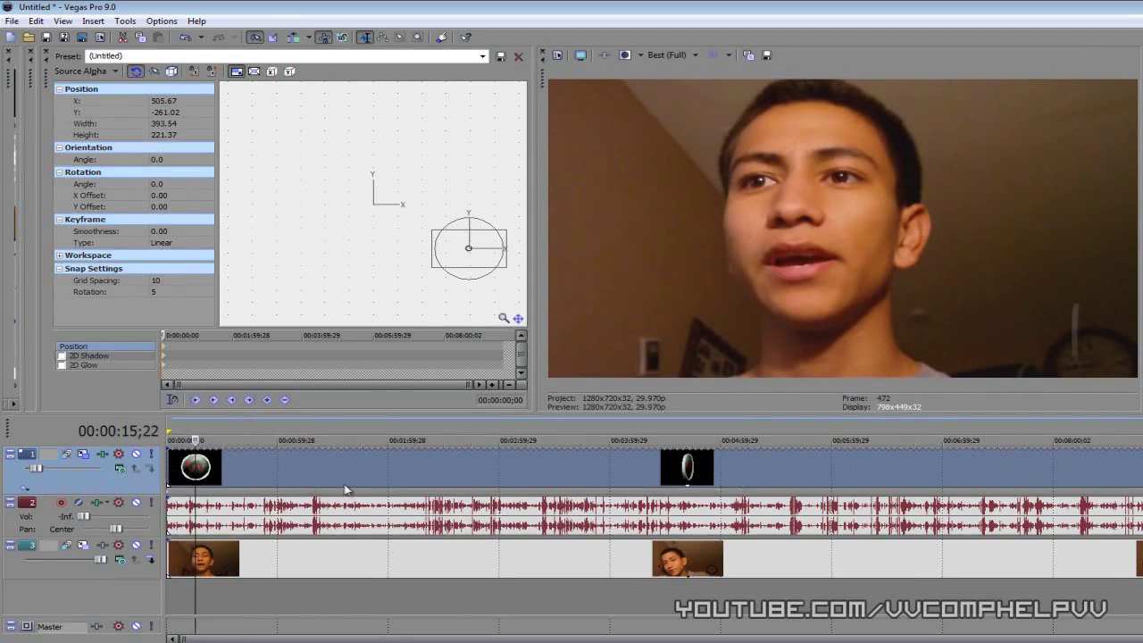
key(ctrl+Home)
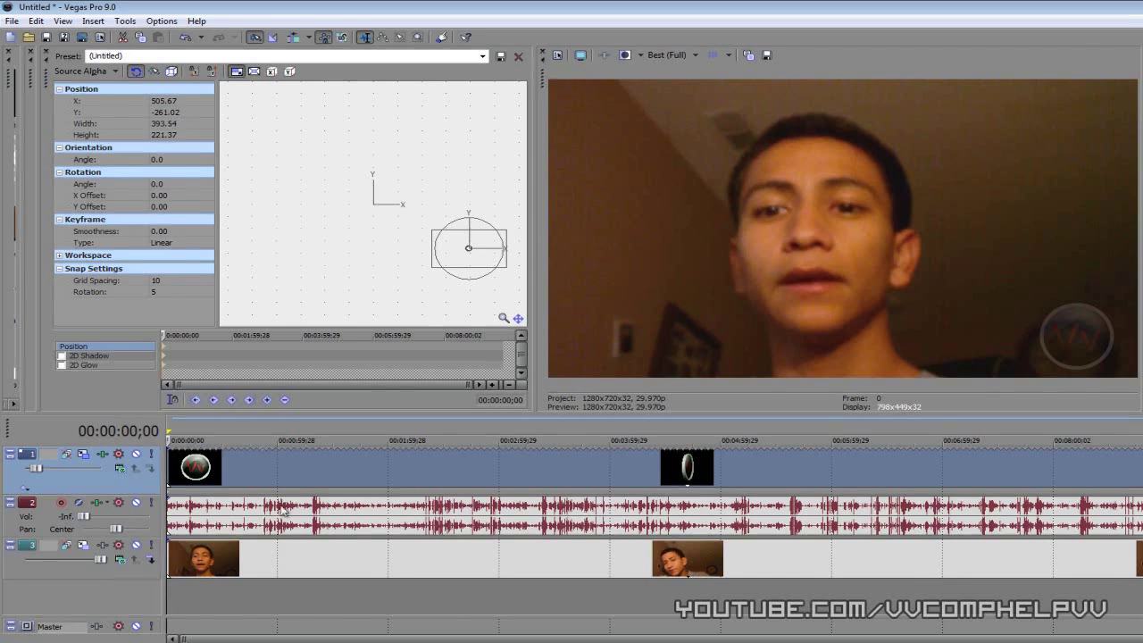
Clear the image sequence and its Track Motion changes from the top track, and close the Track Motion and Video Track FX windows.
click(337, 484)
key(ctrl+z)
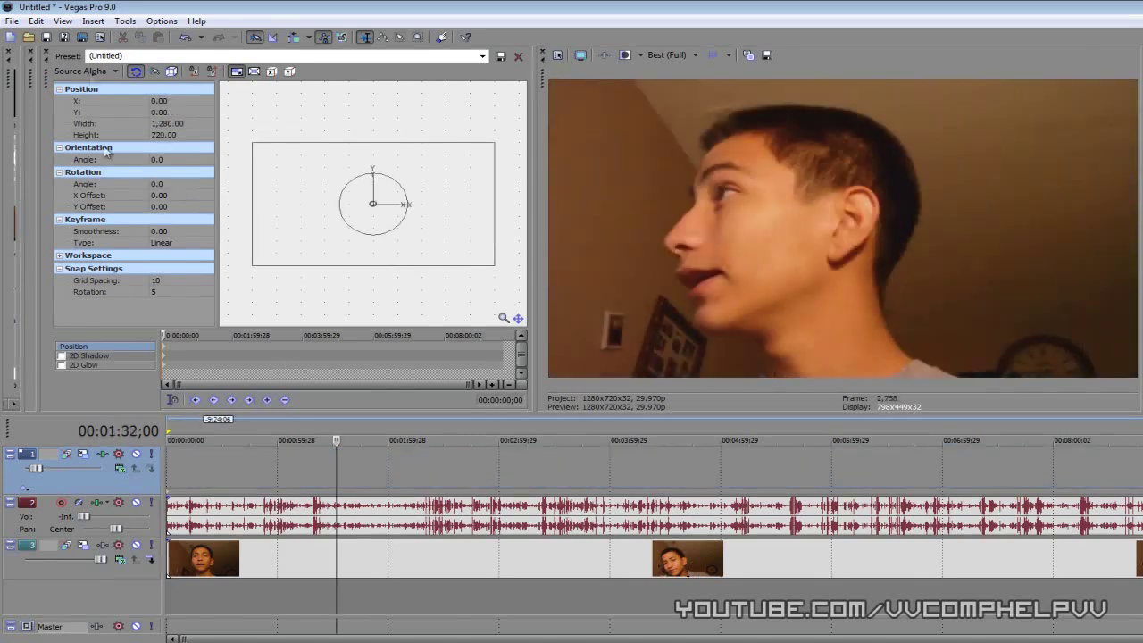
click(31, 53)
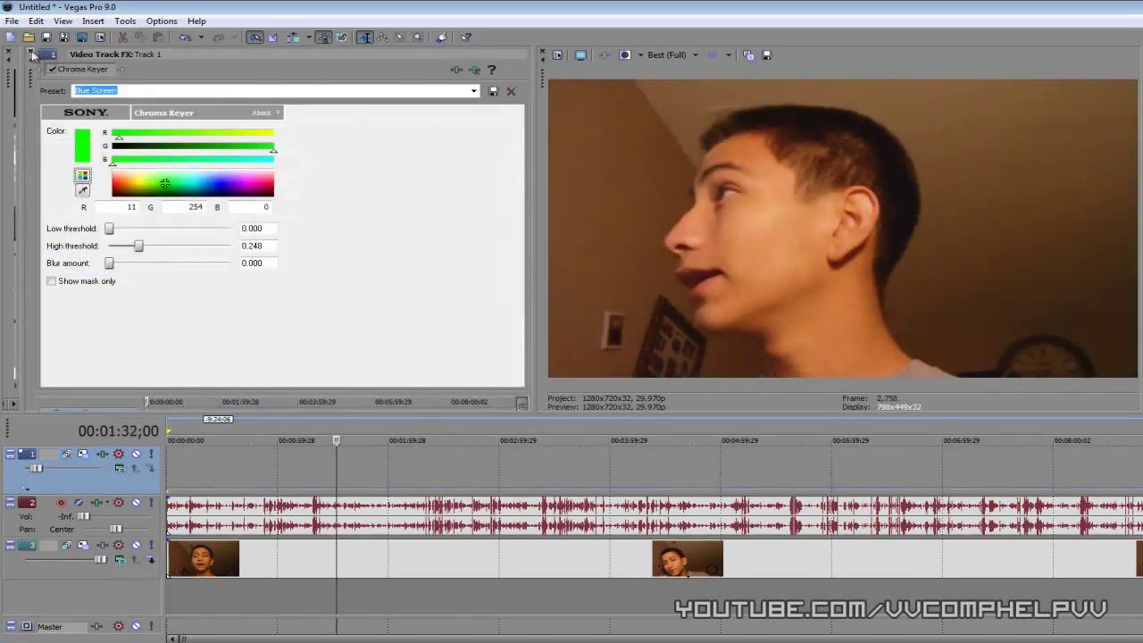
click(31, 54)
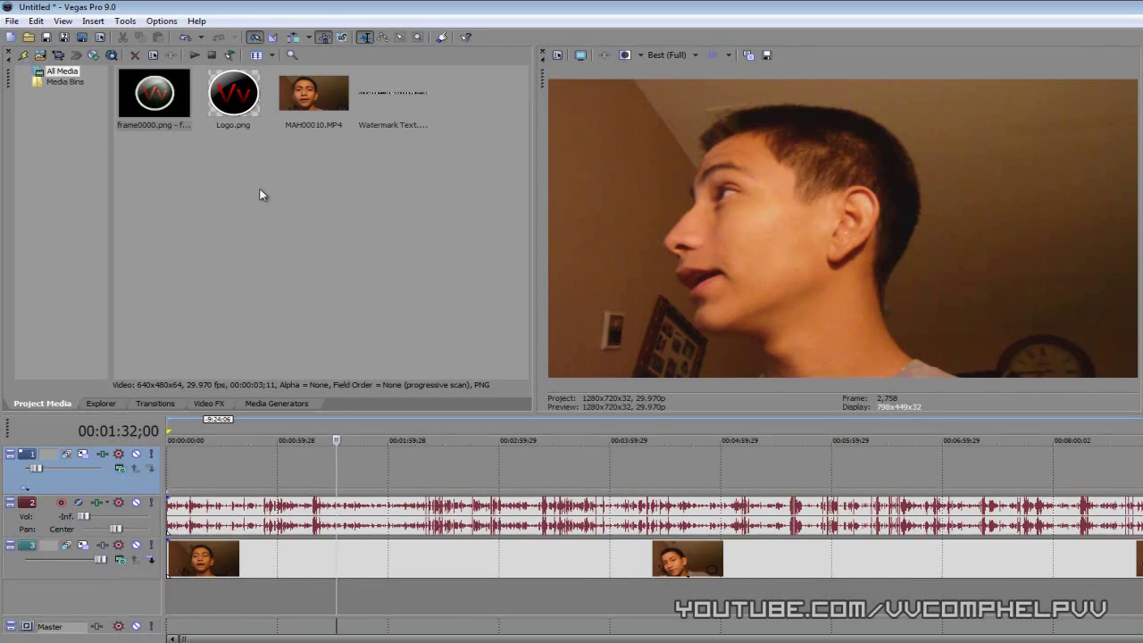
click(183, 477)
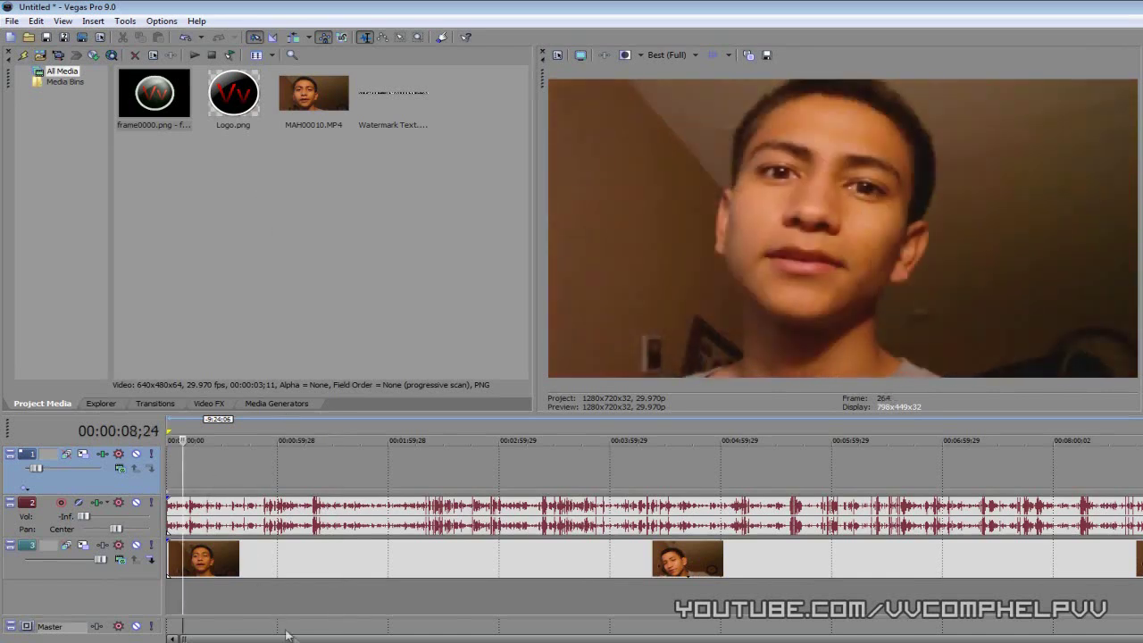
key(ctrl+Home)
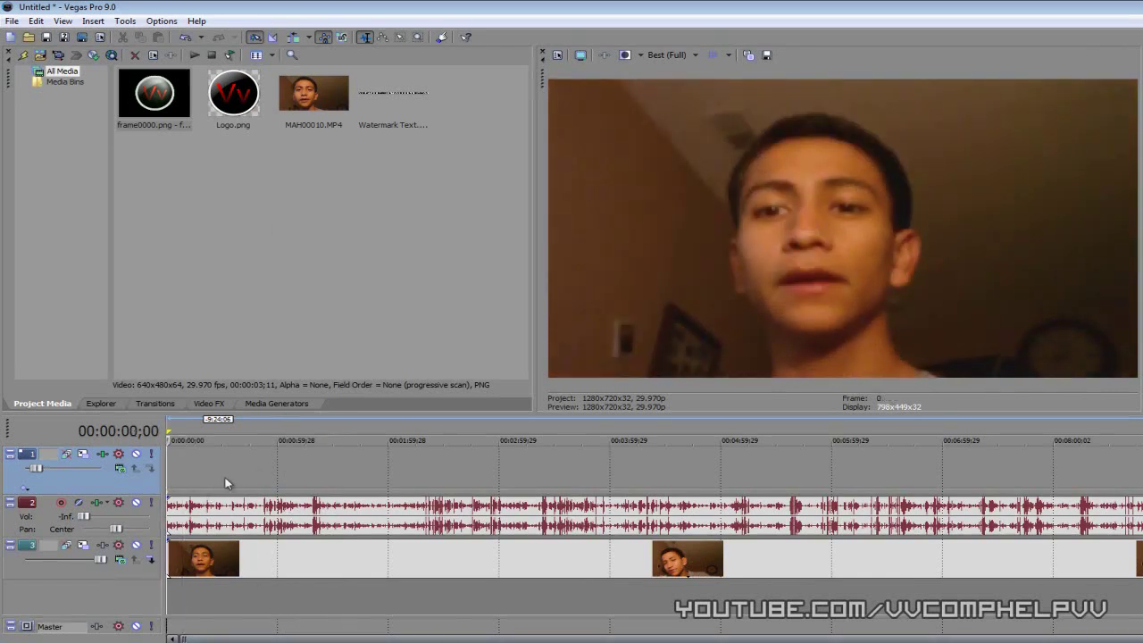